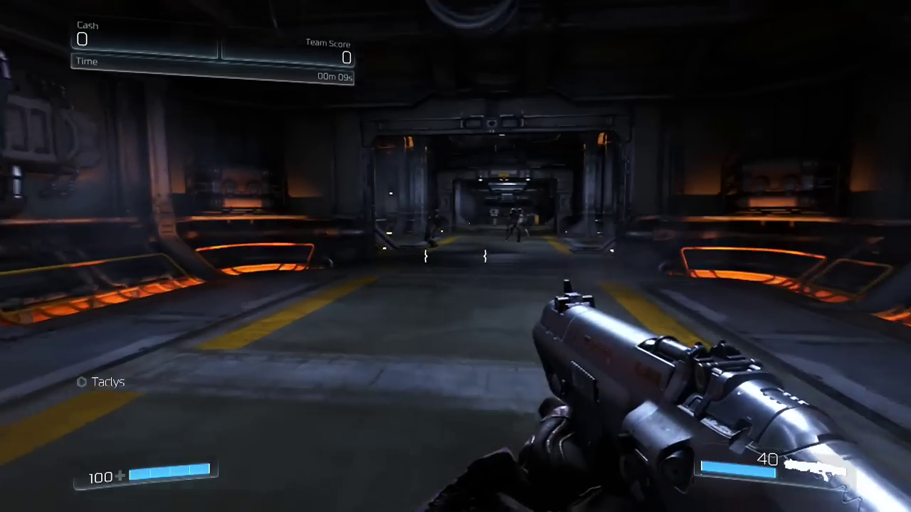
{"action": "key", "text": "w"}
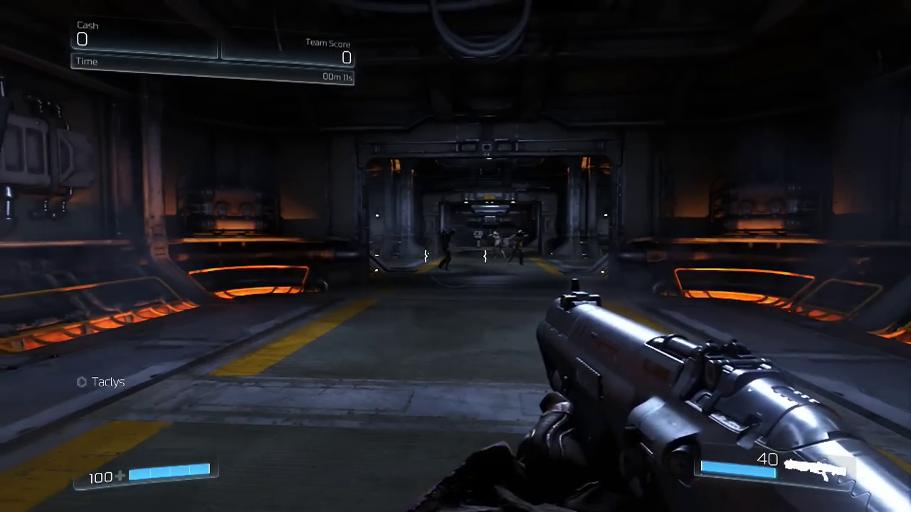
{"action": "key", "text": "w"}
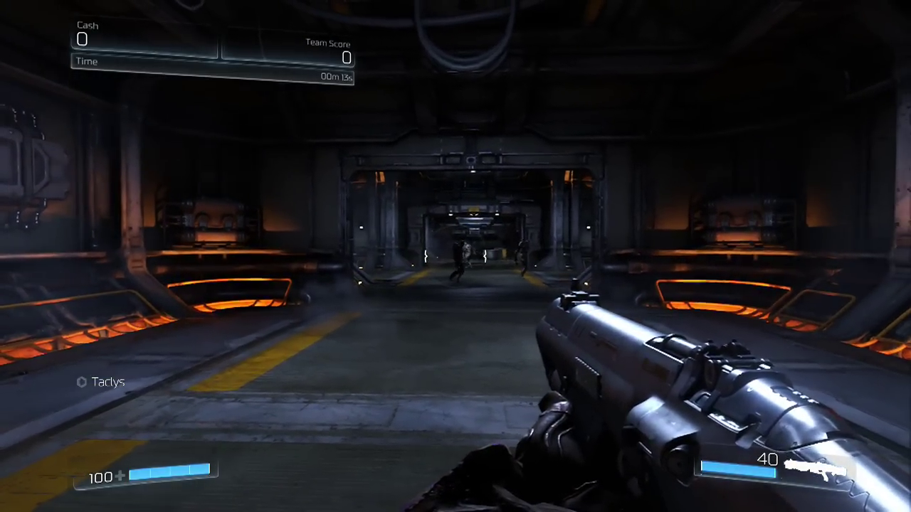
{"action": "key", "text": "w"}
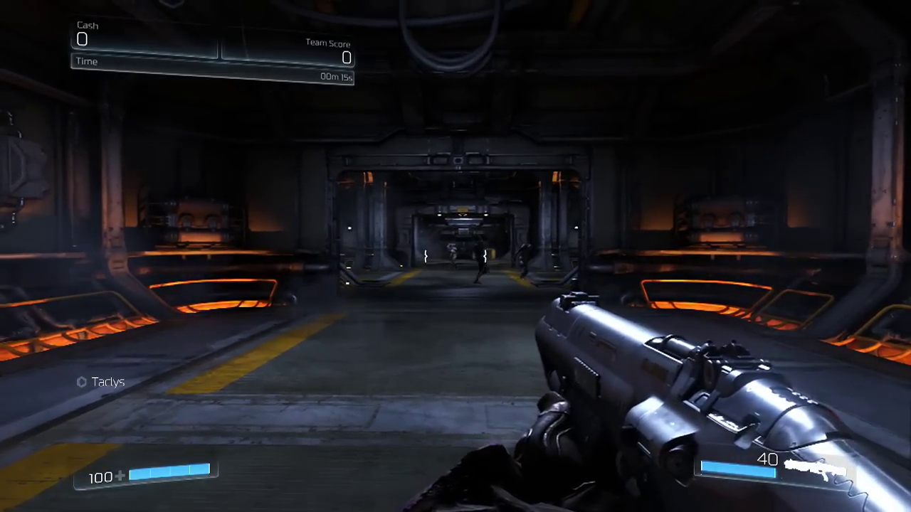
{"action": "key", "text": "w"}
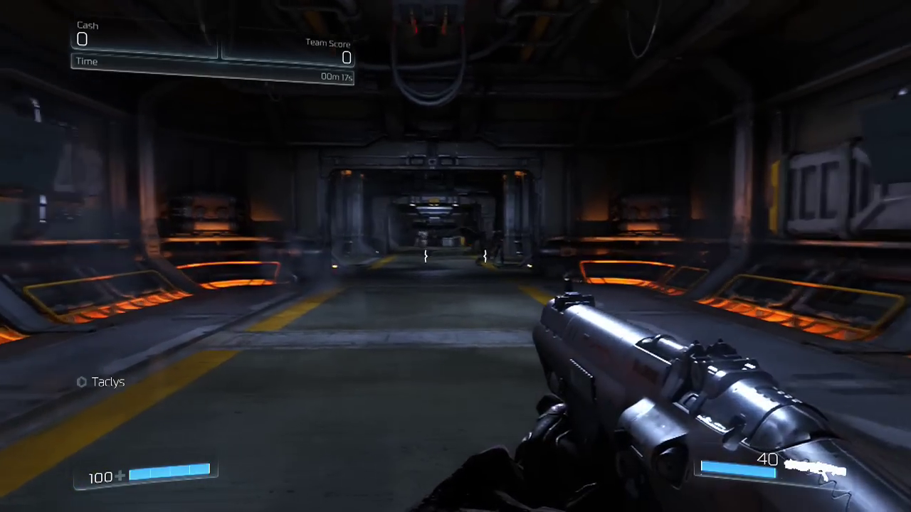
{"action": "key", "text": "w"}
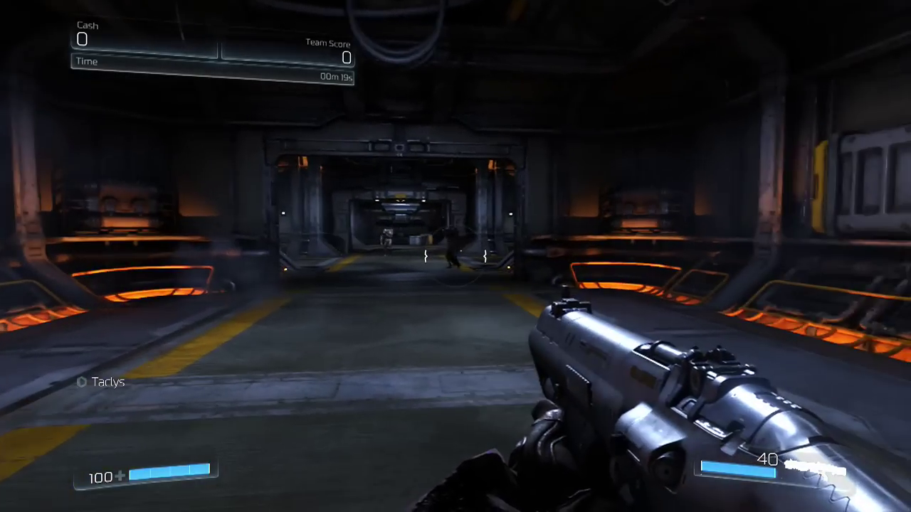
{"action": "key", "text": "w"}
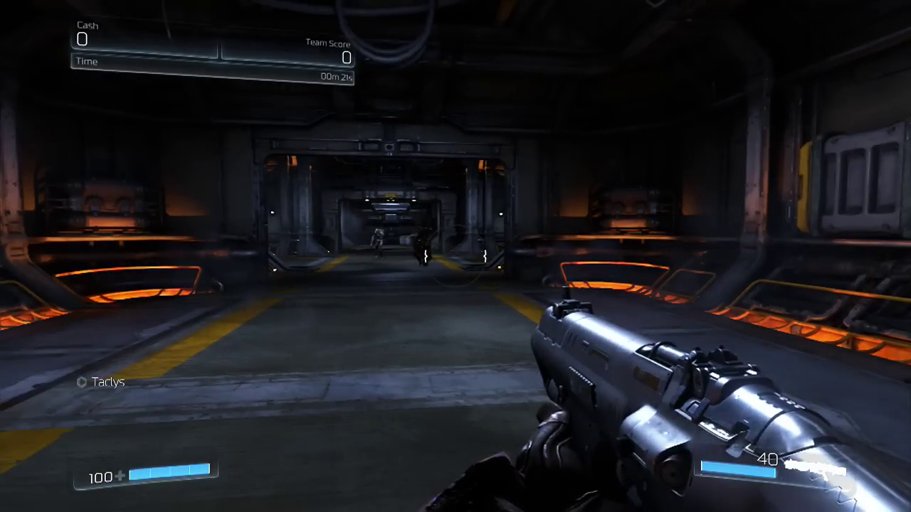
{"action": "key", "text": "w"}
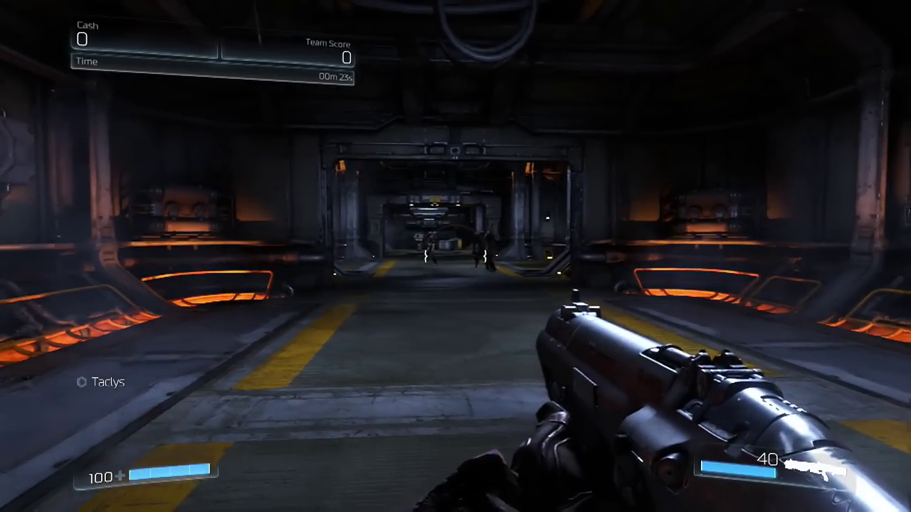
{"action": "key", "text": "w"}
{"action": "key", "text": "s"}
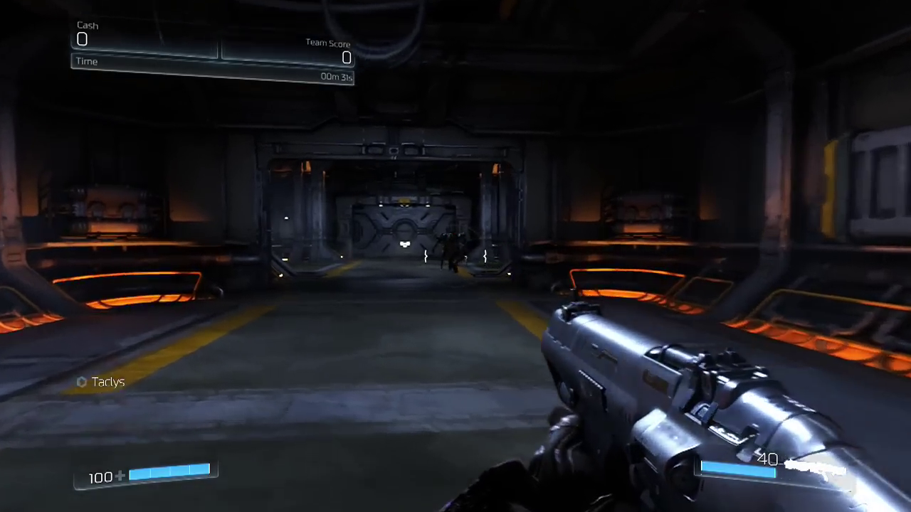
{"action": "key", "text": "w"}
{"action": "left_click", "coordinate": [455, 256]}
{"action": "key", "text": "s"}
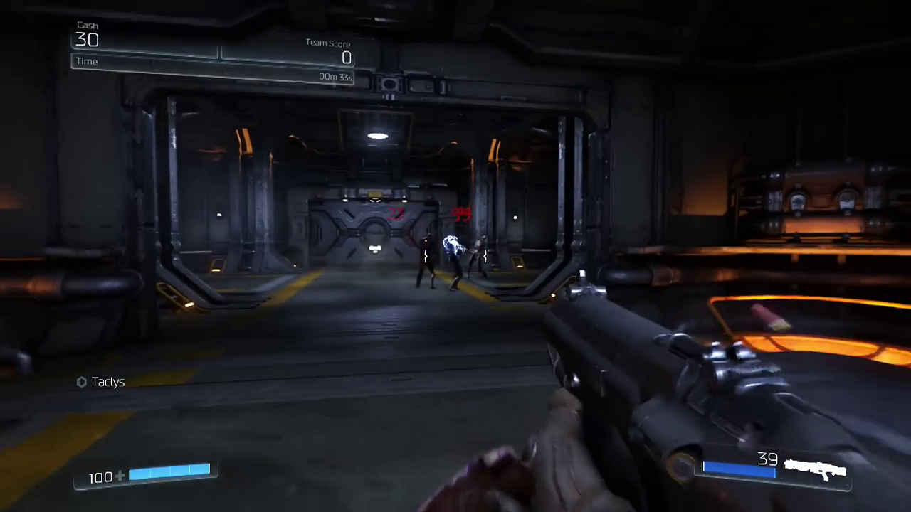
{"action": "key", "text": "w"}
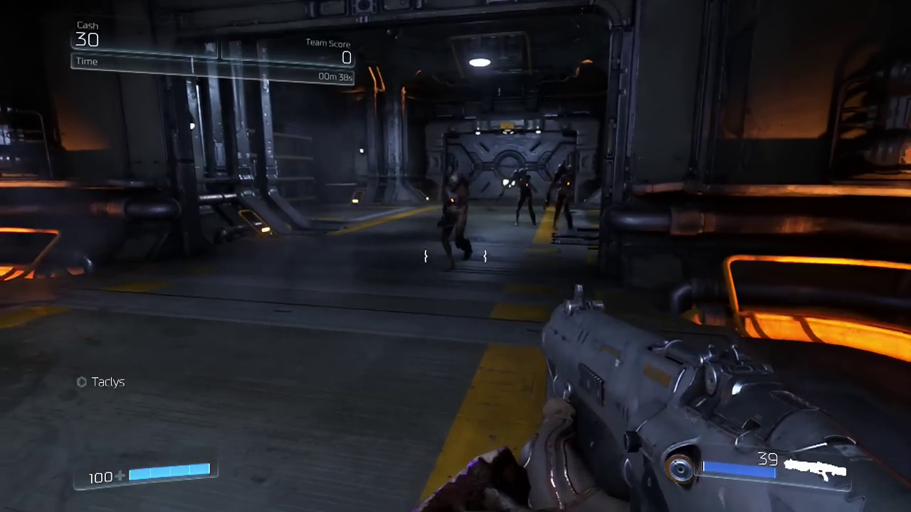
{"action": "left_click", "coordinate": [455, 257]}
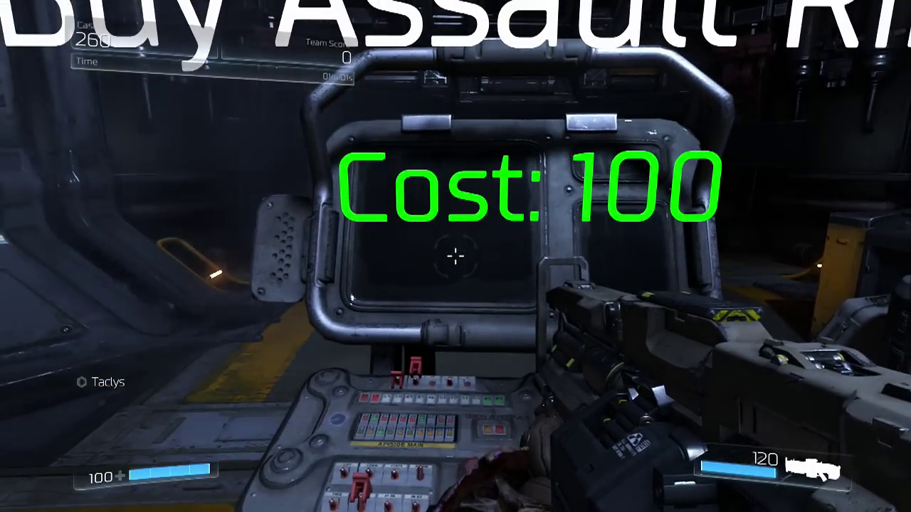
{"action": "key", "text": "s"}
{"action": "key", "text": "w"}
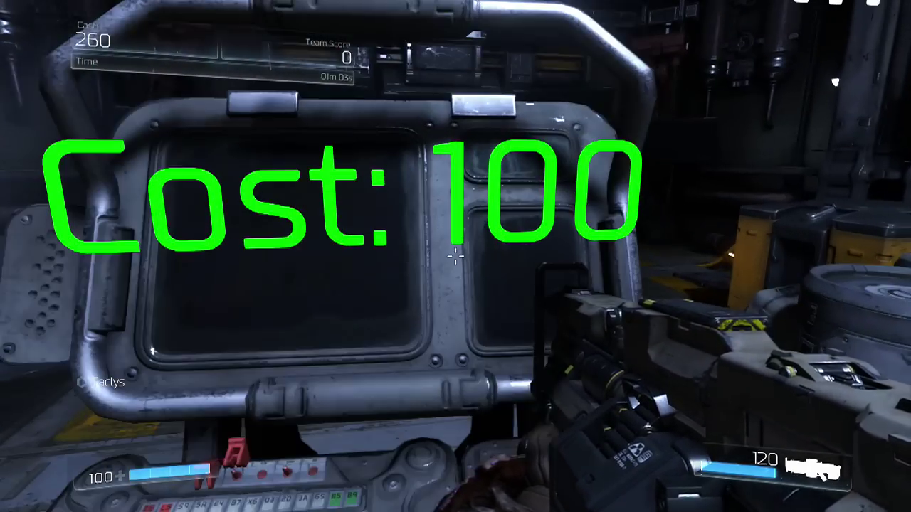
{"action": "key", "text": "w"}
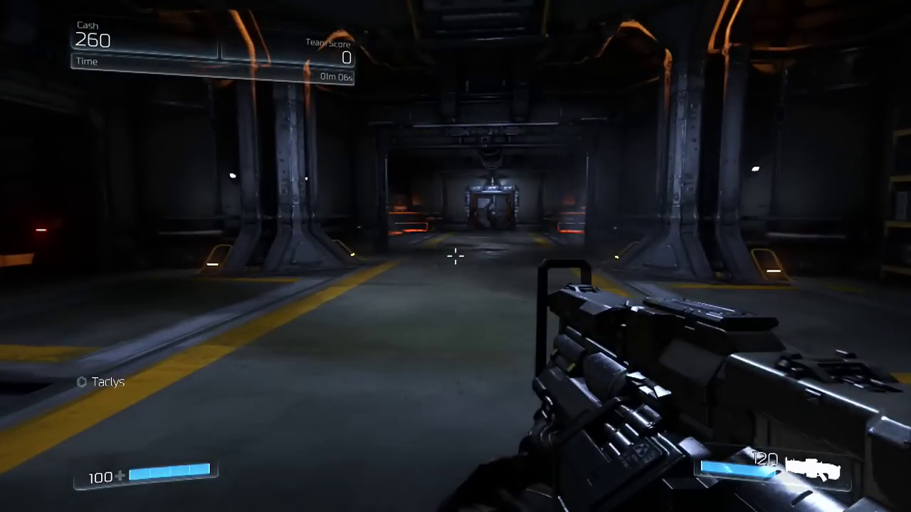
Leave the test mission and return to the SnapMap editor.
{"action": "key", "text": "Escape"}
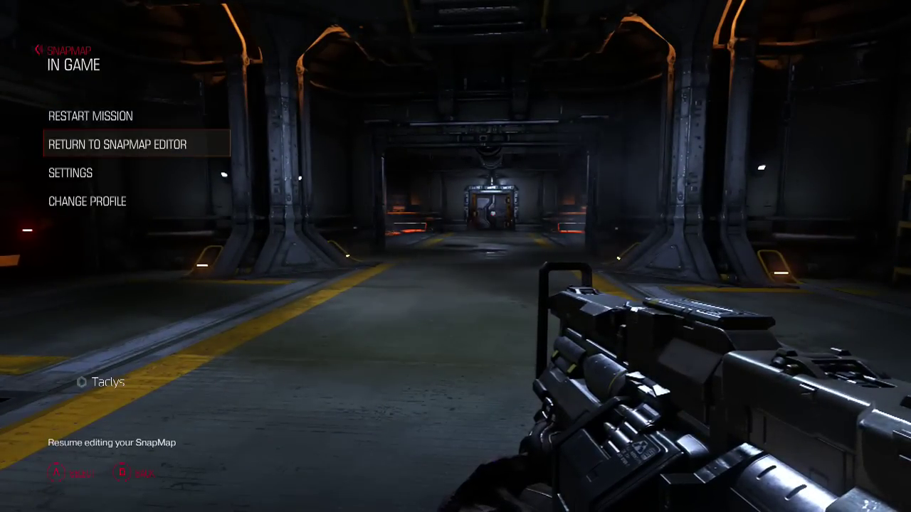
{"action": "key", "text": "Return"}
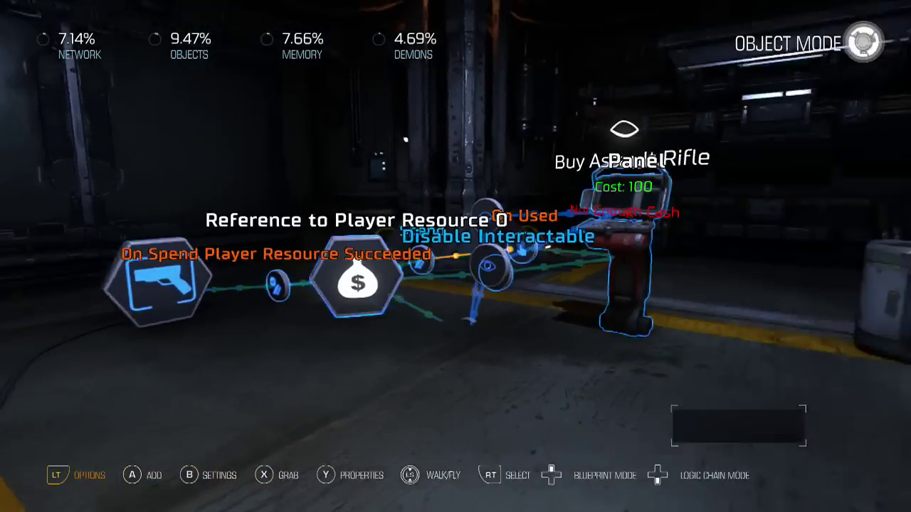
Delete the assault rifle station's panel, its Player Resource reference, the Spawn Weapon object and the logic nodes linked to them.
{"action": "key", "text": "Delete"}
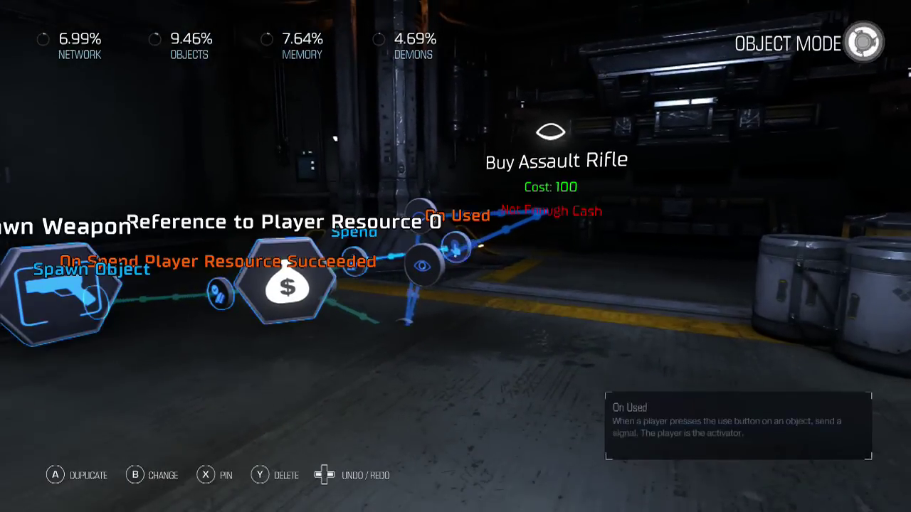
{"action": "key", "text": "Delete"}
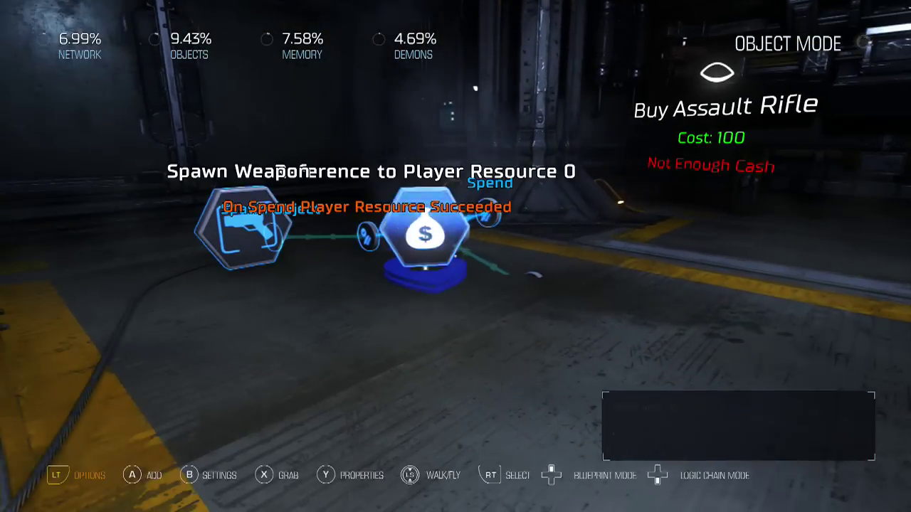
{"action": "key", "text": "Delete"}
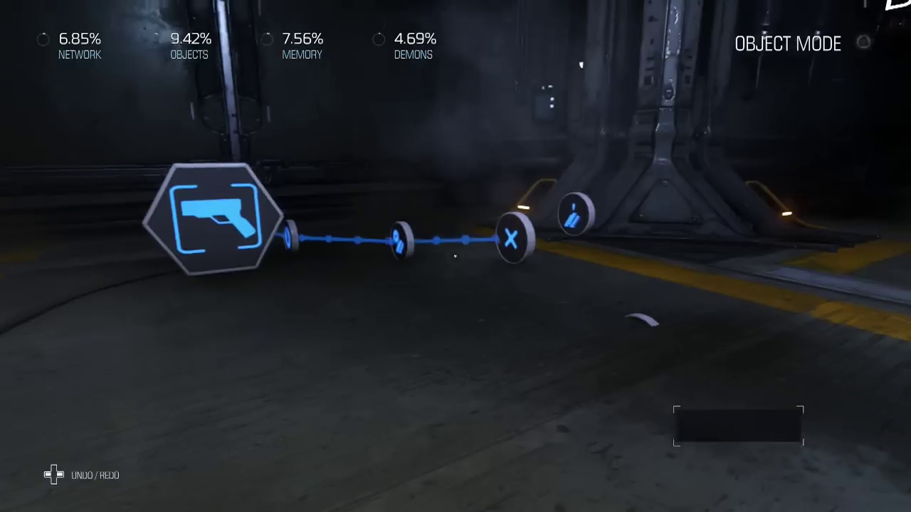
{"action": "key", "text": "Delete"}
{"action": "key", "text": "Delete"}
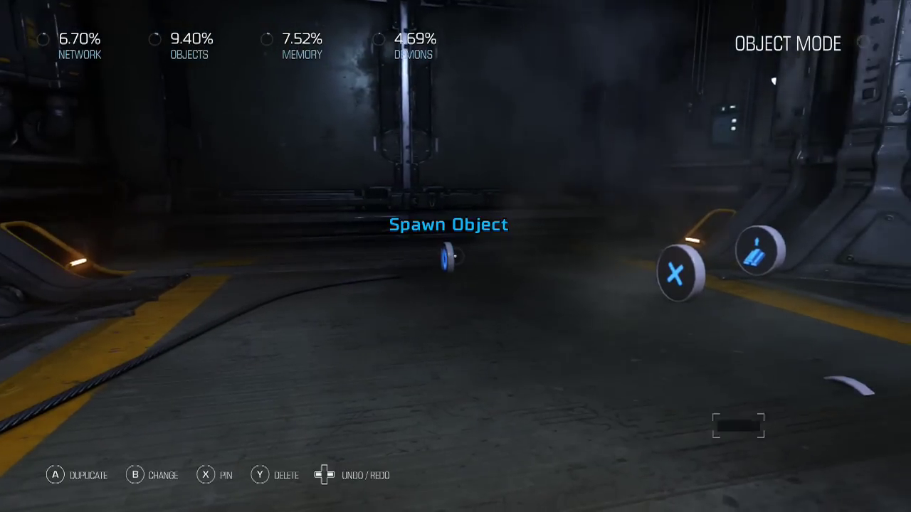
{"action": "key", "text": "Delete"}
{"action": "key", "text": "Delete"}
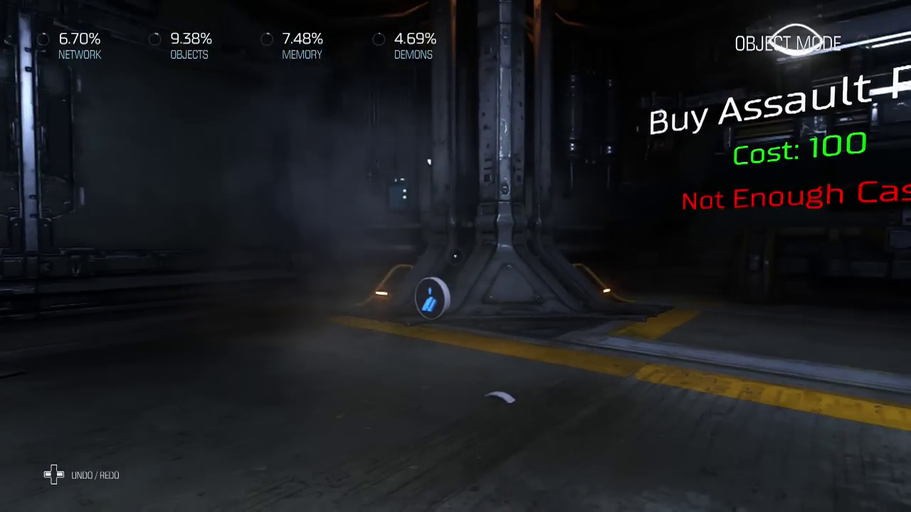
{"action": "key", "text": "Delete"}
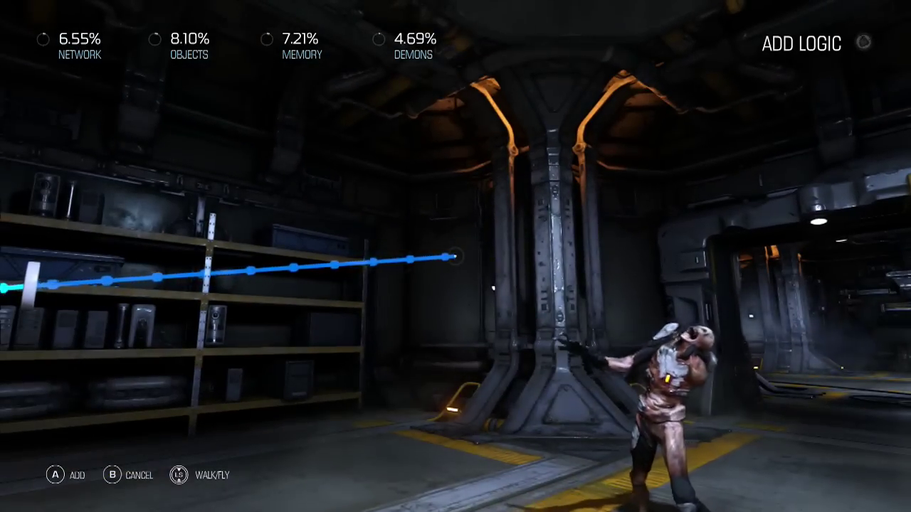
Place a Player Resource object from the Variables category at the free end of the logic line.
{"action": "key", "text": "Return"}
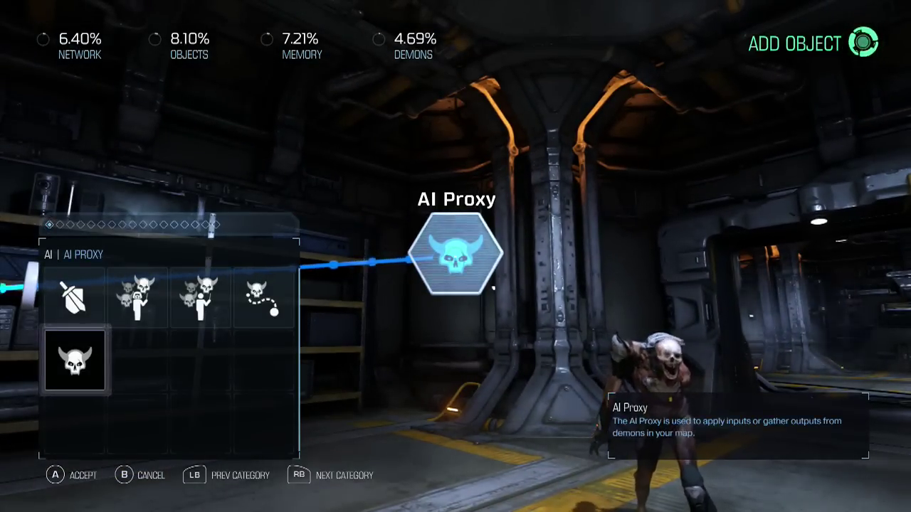
{"action": "key", "text": "e"}
{"action": "key", "text": "e"}
{"action": "key", "text": "e"}
{"action": "key", "text": "e"}
{"action": "key", "text": "e"}
{"action": "key", "text": "e"}
{"action": "key", "text": "e"}
{"action": "key", "text": "e"}
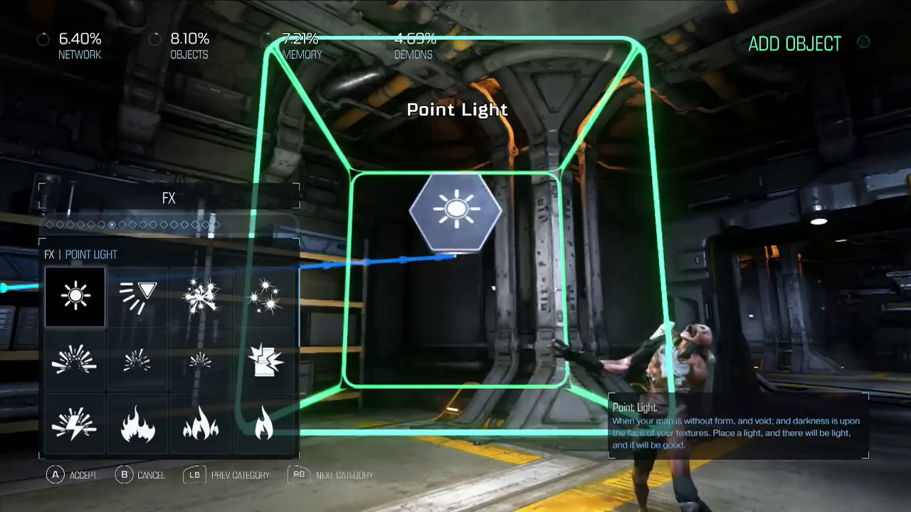
{"action": "key", "text": "e"}
{"action": "key", "text": "e"}
{"action": "key", "text": "e"}
{"action": "key", "text": "e"}
{"action": "key", "text": "e"}
{"action": "key", "text": "e"}
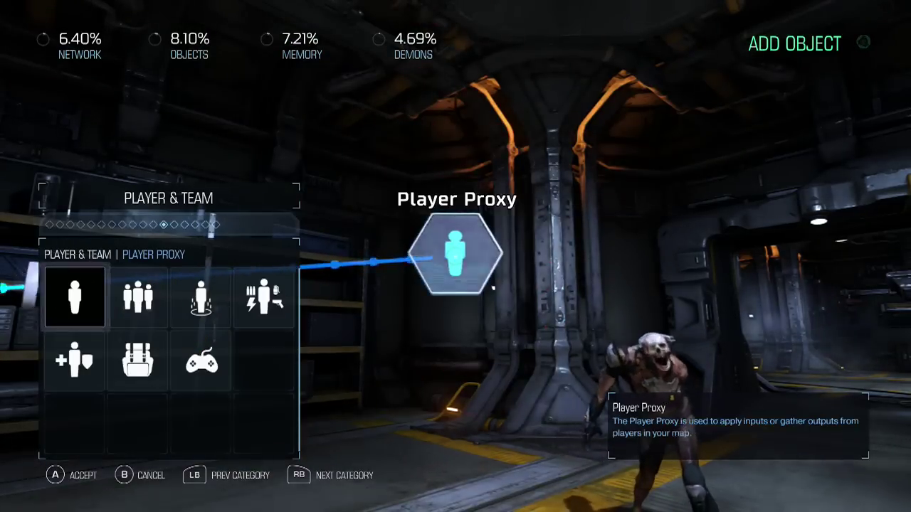
{"action": "key", "text": "e"}
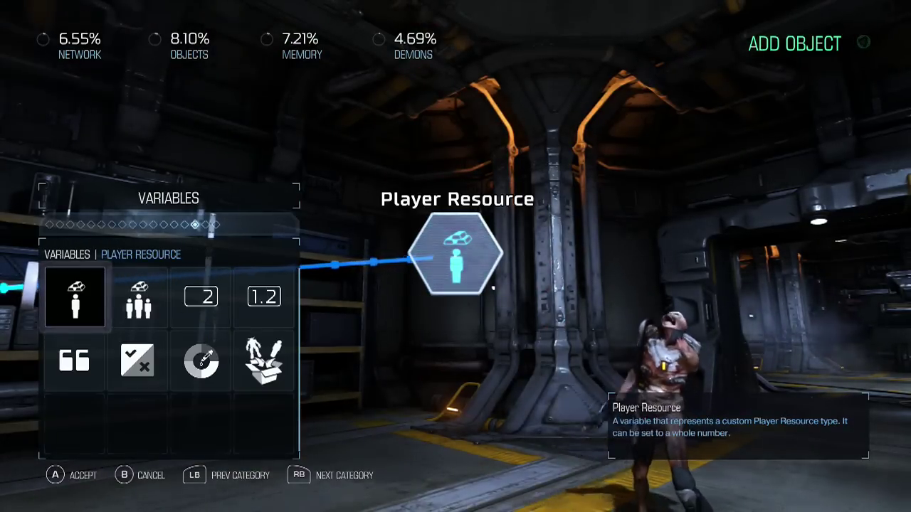
{"action": "key", "text": "Return"}
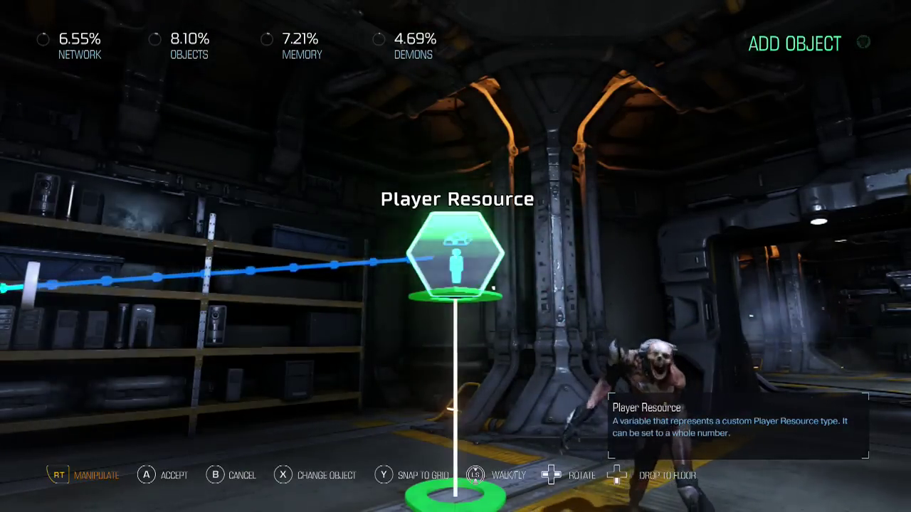
{"action": "key", "text": "Return"}
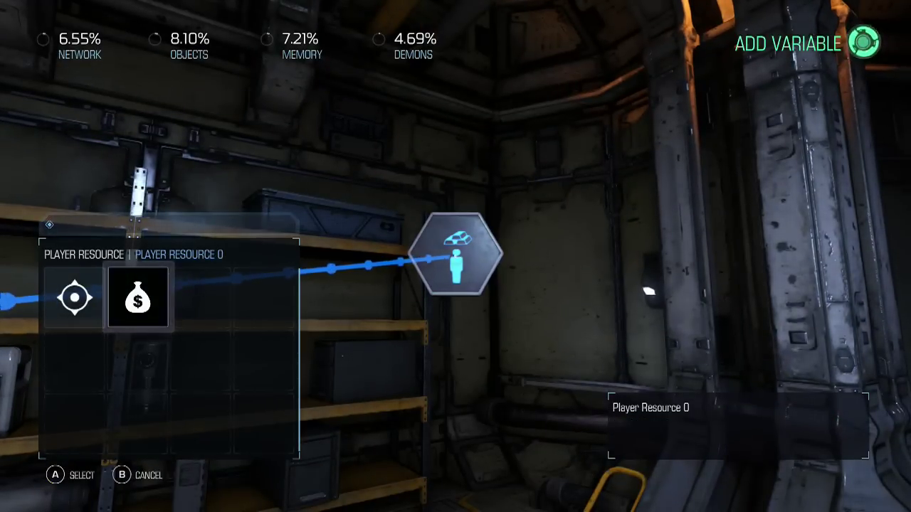
Create a new player resource for the placed object and connect the line to its Add (Player Resource) input.
{"action": "key", "text": "Left"}
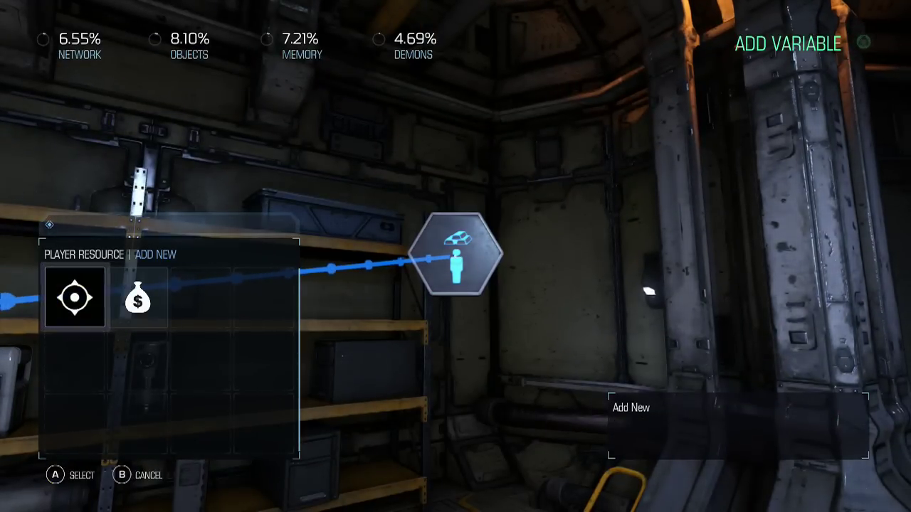
{"action": "key", "text": "Return"}
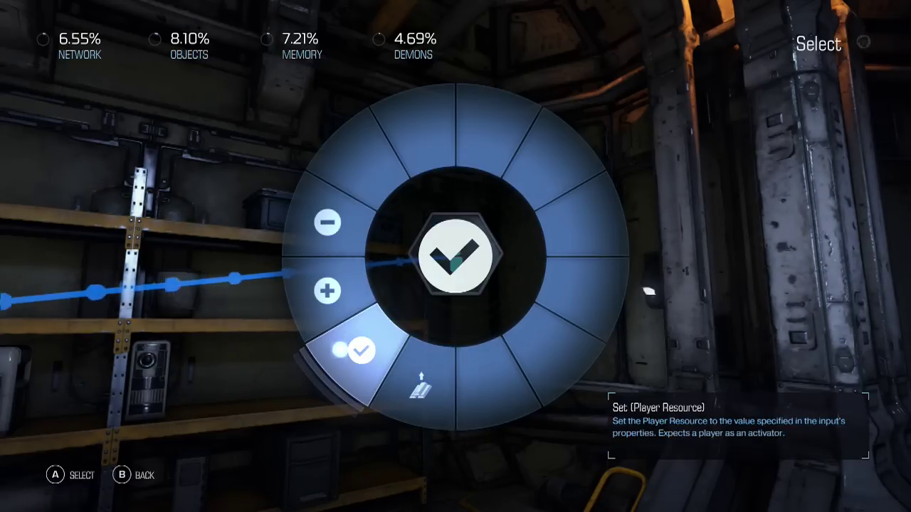
{"action": "left_click", "coordinate": [327, 290]}
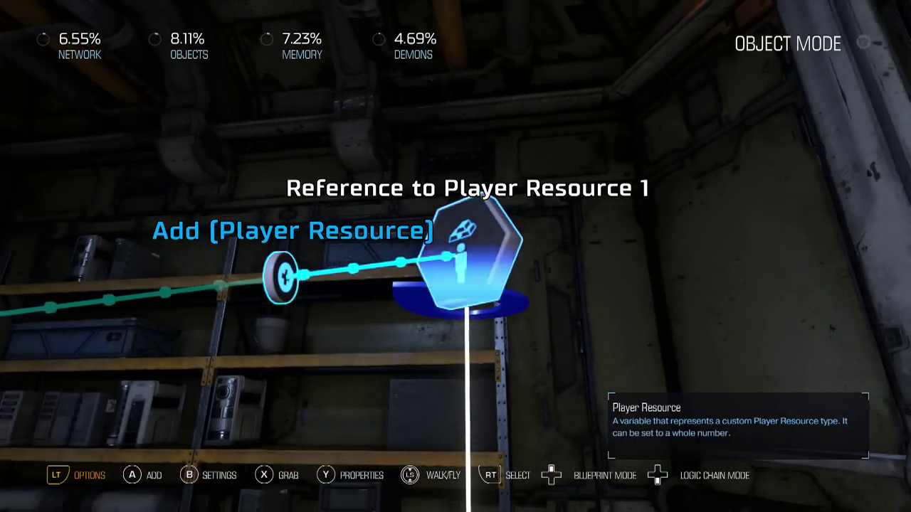
Change the icon of the new player resource to the green circle with a dark X.
{"action": "key", "text": "y"}
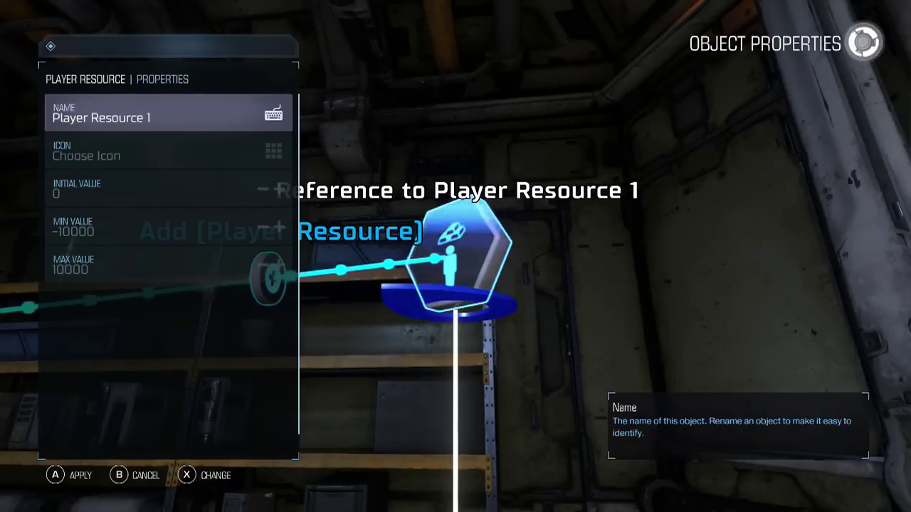
{"action": "key", "text": "Down"}
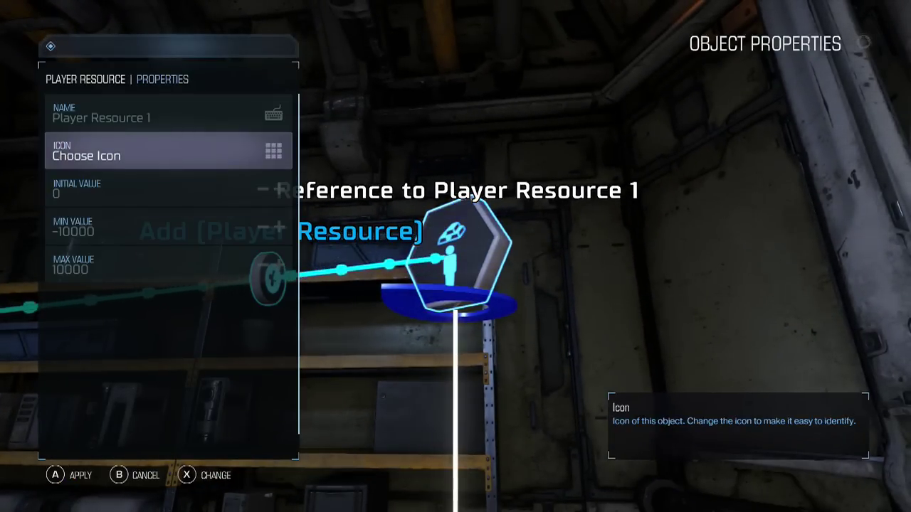
{"action": "key", "text": "Return"}
{"action": "key", "text": "Down"}
{"action": "key", "text": "Down"}
{"action": "key", "text": "Down"}
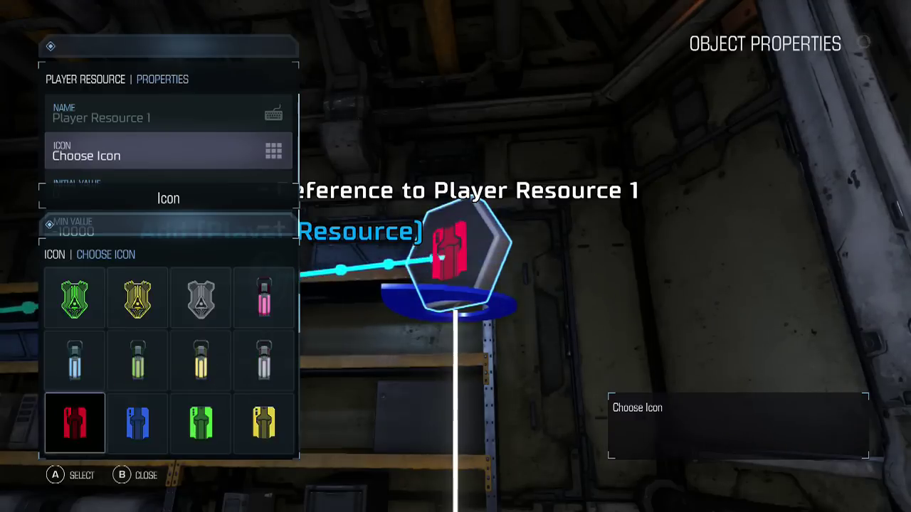
{"action": "key", "text": "Down"}
{"action": "key", "text": "Down"}
{"action": "key", "text": "Up"}
{"action": "key", "text": "Down"}
{"action": "key", "text": "Right"}
{"action": "key", "text": "Right"}
{"action": "key", "text": "Down"}
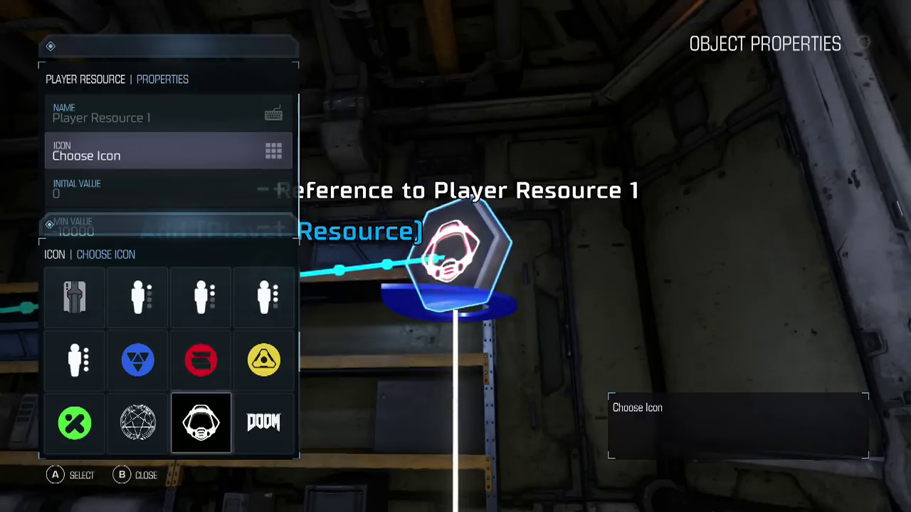
{"action": "key", "text": "Left"}
{"action": "key", "text": "Left"}
{"action": "key", "text": "Return"}
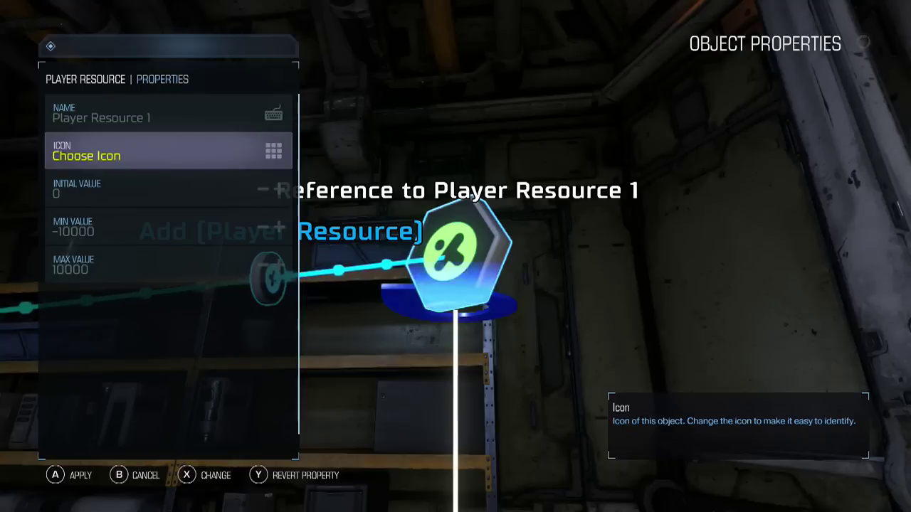
Close the player resource's properties and set the value of its Add (Player Resource) input to 101.
{"action": "key", "text": "Down"}
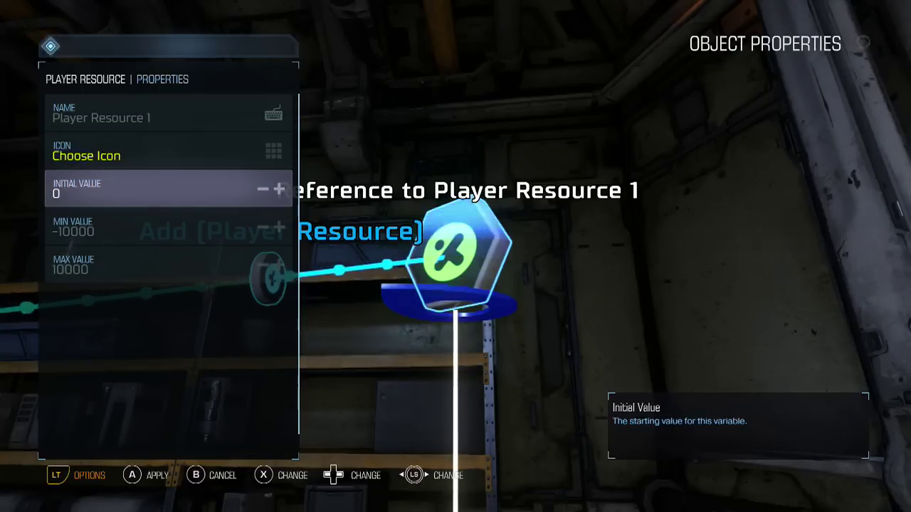
{"action": "key", "text": "Escape"}
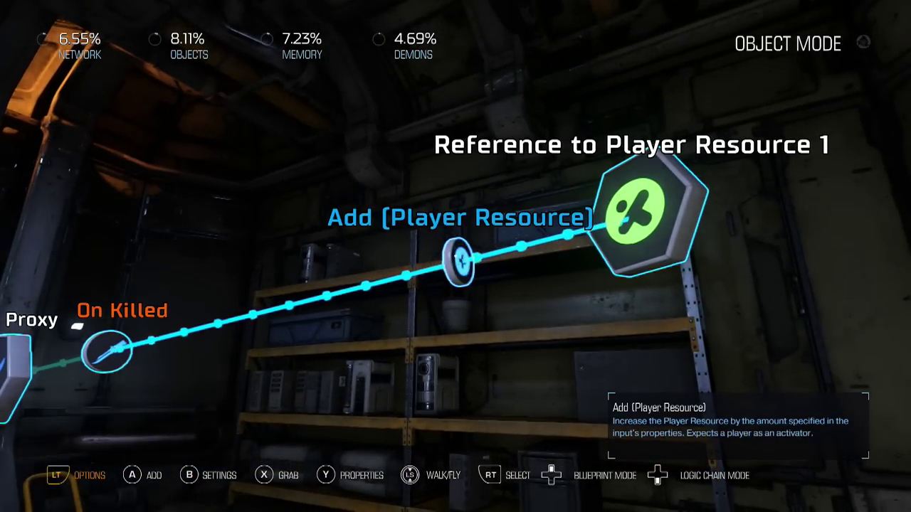
{"action": "key", "text": "y"}
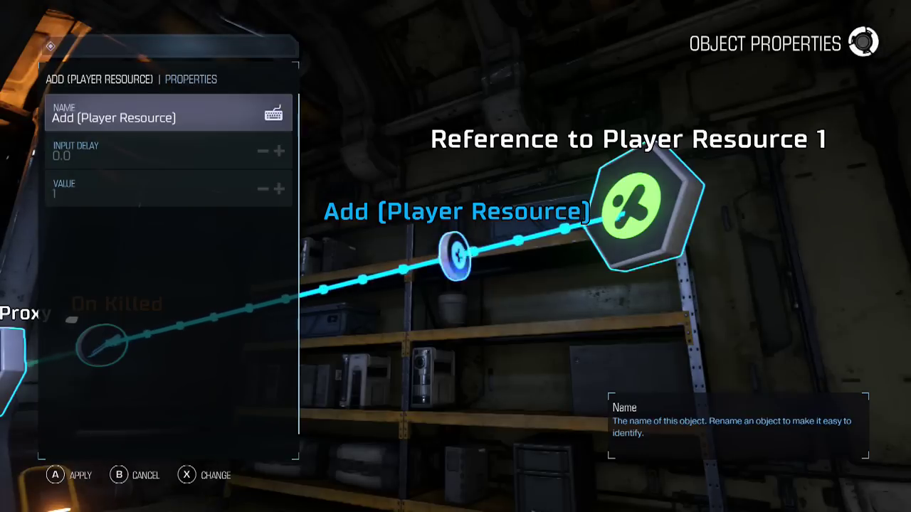
{"action": "key", "text": "Down"}
{"action": "key", "text": "Down"}
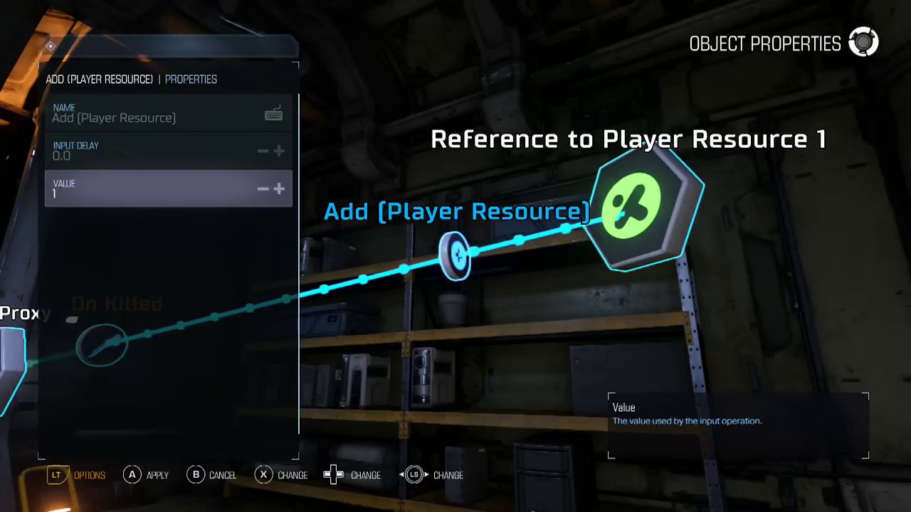
{"action": "key", "text": "Right"}
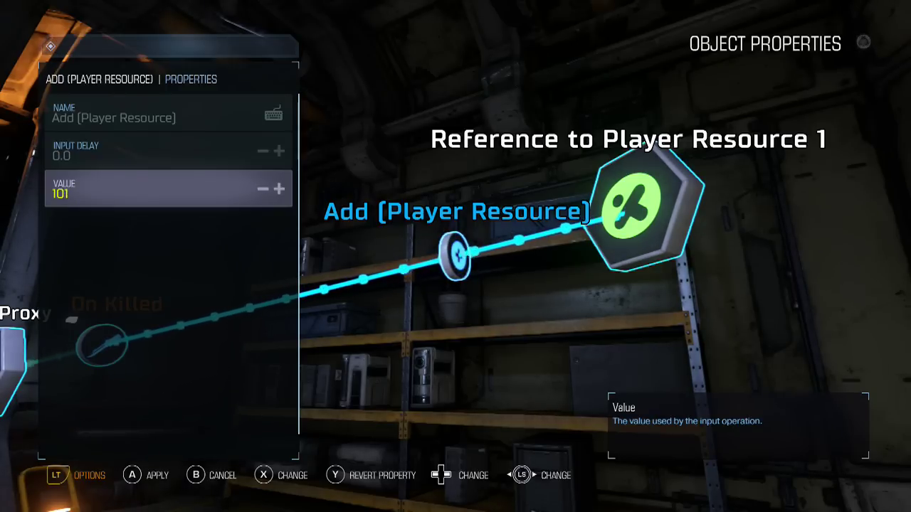
{"action": "key", "text": "Return"}
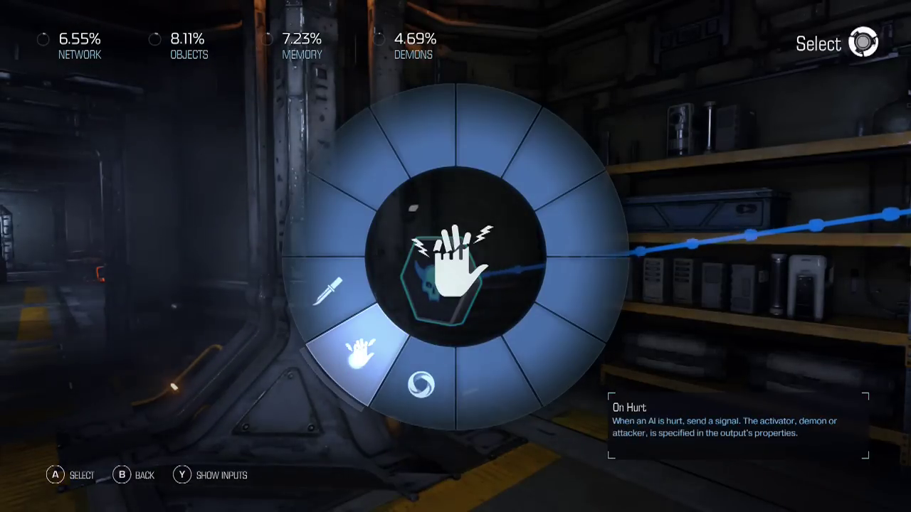
Link the AI Proxy's On Hurt output to the Player Resource 1 reference's Add input and place the On Hurt node below the On Killed line.
{"action": "key", "text": "Return"}
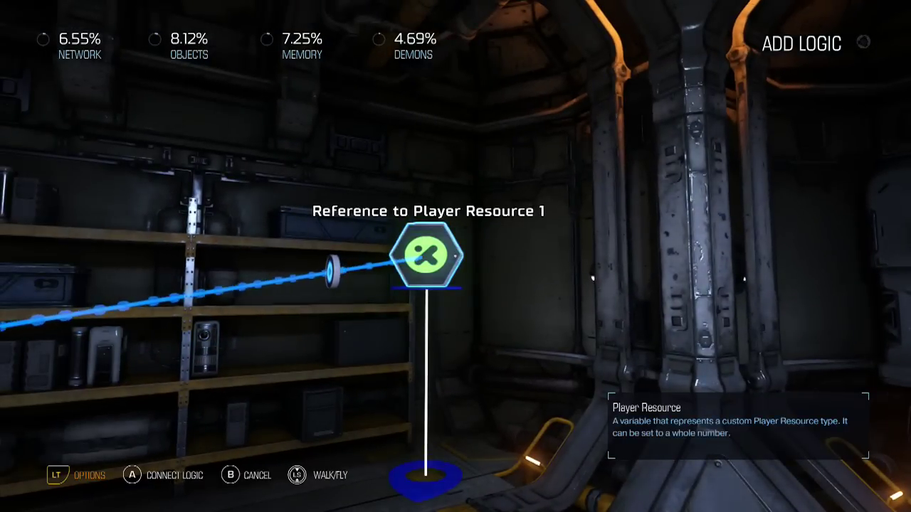
{"action": "key", "text": "Return"}
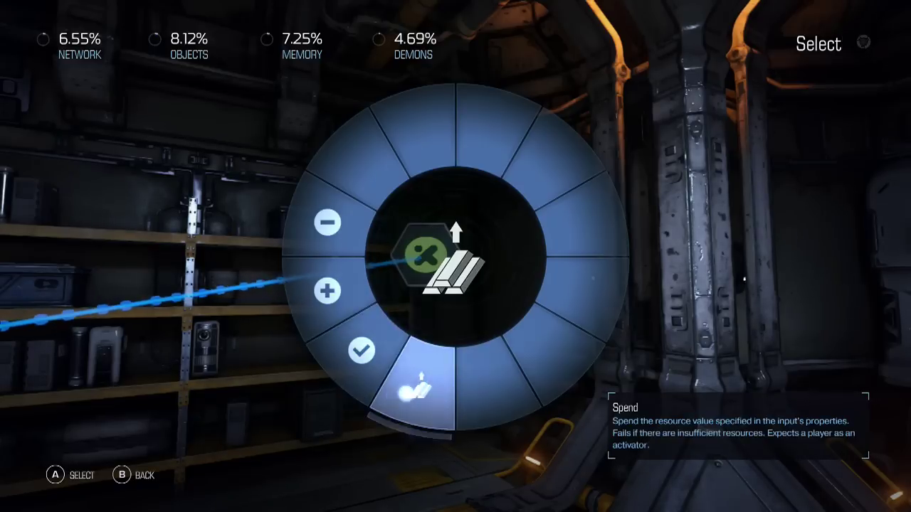
{"action": "key", "text": "Return"}
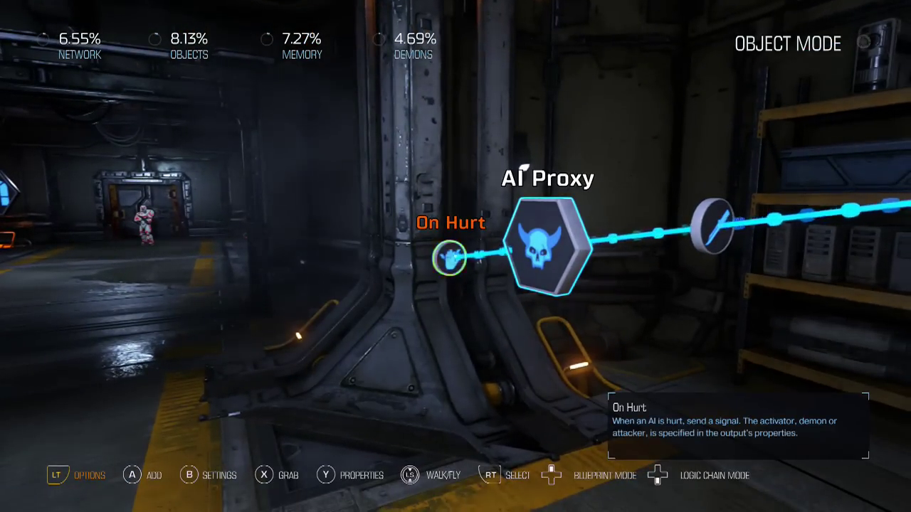
{"action": "key", "text": "x"}
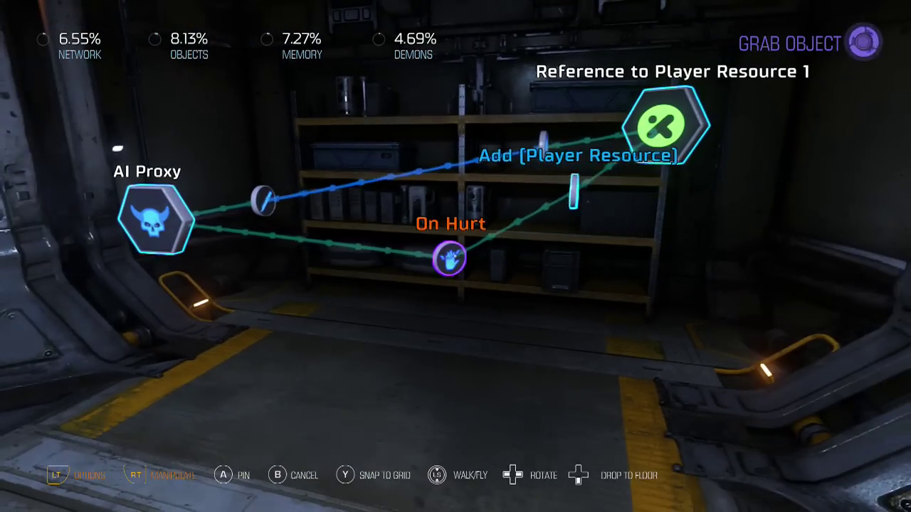
{"action": "key", "text": "Return"}
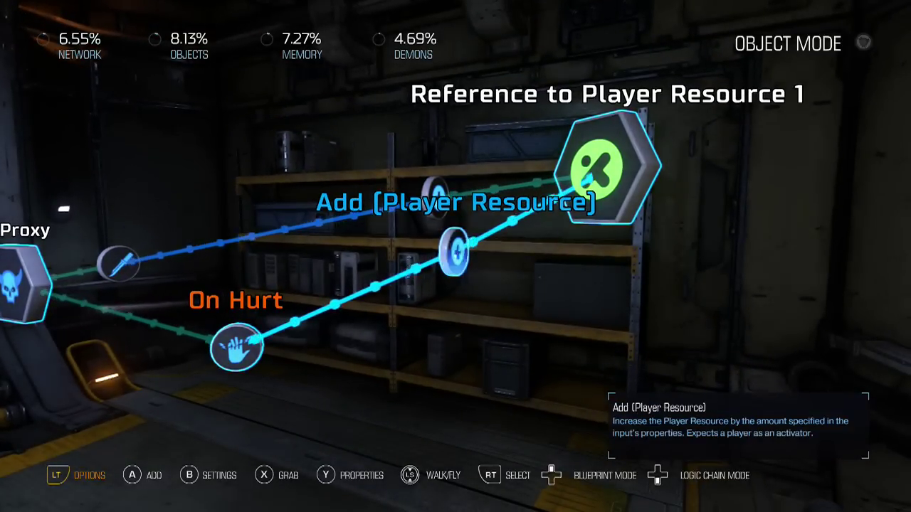
Set the value of the On Hurt line's Add (Player Resource) input to 10 and open the On Hurt output's properties.
{"action": "key", "text": "y"}
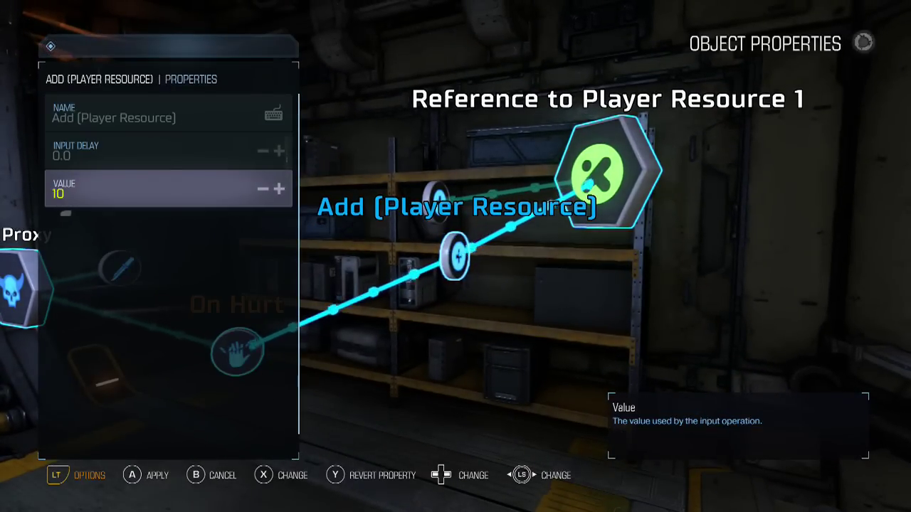
{"action": "key", "text": "Return"}
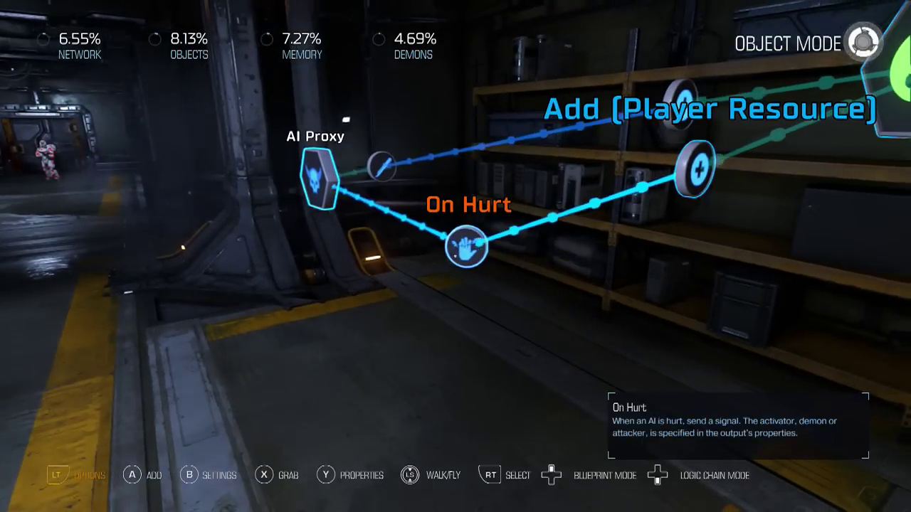
{"action": "key", "text": "y"}
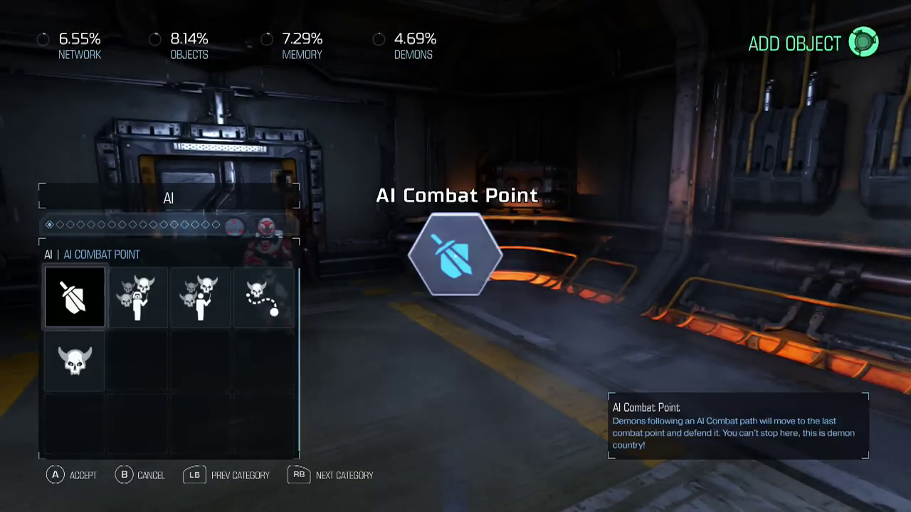
Place a HUD Settings object from the Communication category on the floor near the glowing orange railings.
{"action": "key", "text": "e"}
{"action": "key", "text": "e"}
{"action": "key", "text": "e"}
{"action": "key", "text": "e"}
{"action": "key", "text": "e"}
{"action": "key", "text": "e"}
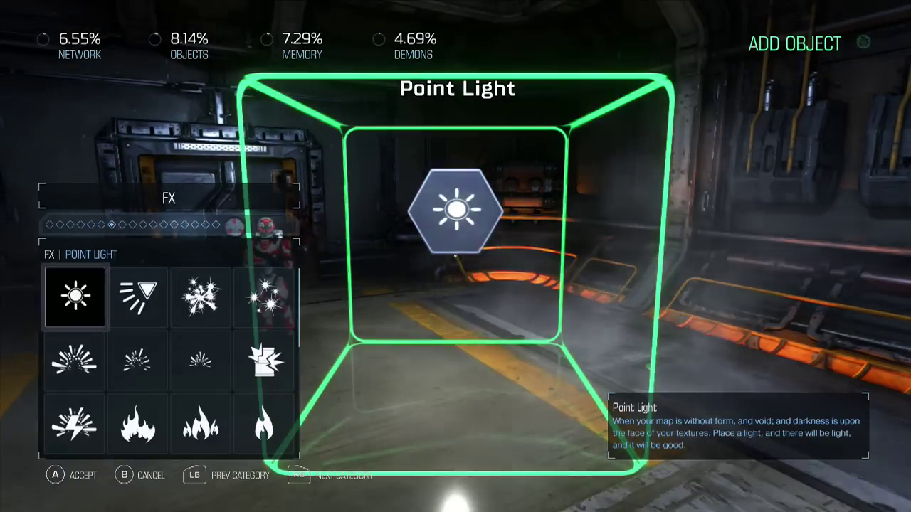
{"action": "key", "text": "q"}
{"action": "key", "text": "q"}
{"action": "key", "text": "q"}
{"action": "key", "text": "q"}
{"action": "key", "text": "q"}
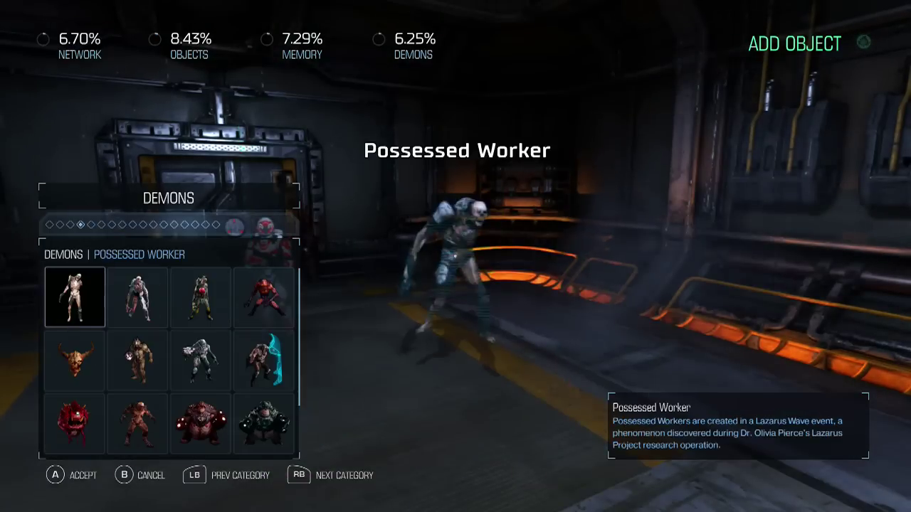
{"action": "key", "text": "Right"}
{"action": "key", "text": "Right"}
{"action": "key", "text": "Right"}
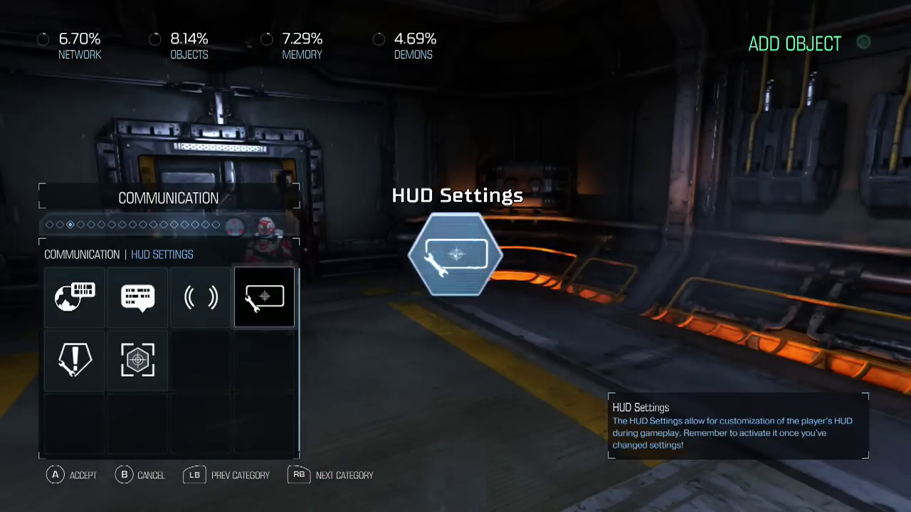
{"action": "key", "text": "Return"}
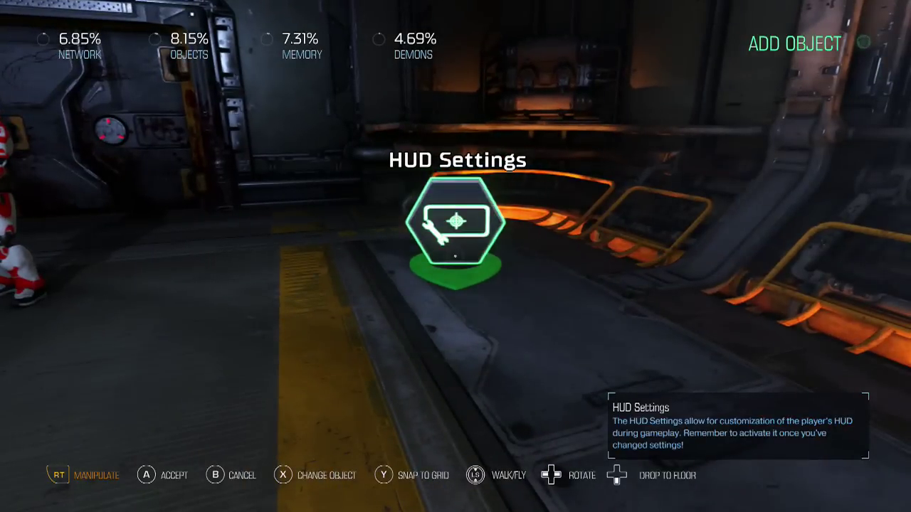
{"action": "key", "text": "Return"}
Set the HUD Settings' Top Left entry to Variable and label it MONEY.
{"action": "key", "text": "y"}
{"action": "key", "text": "Down"}
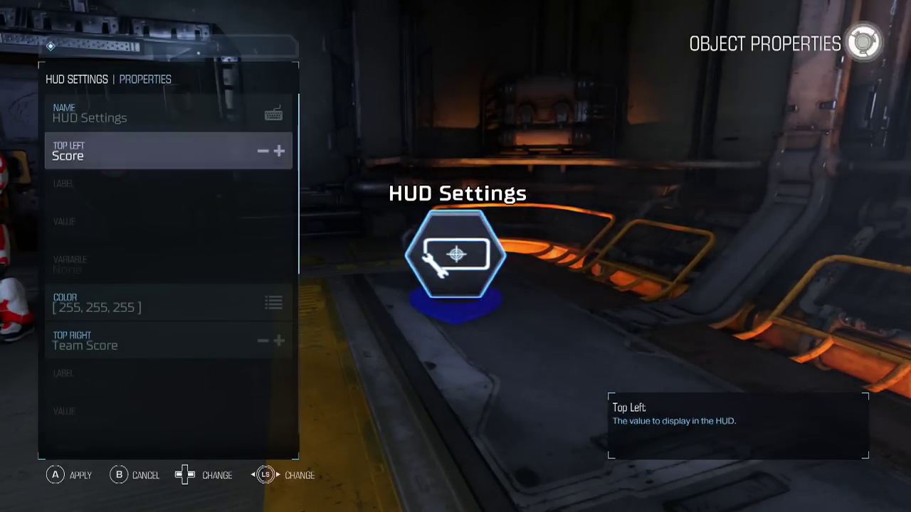
{"action": "key", "text": "Right"}
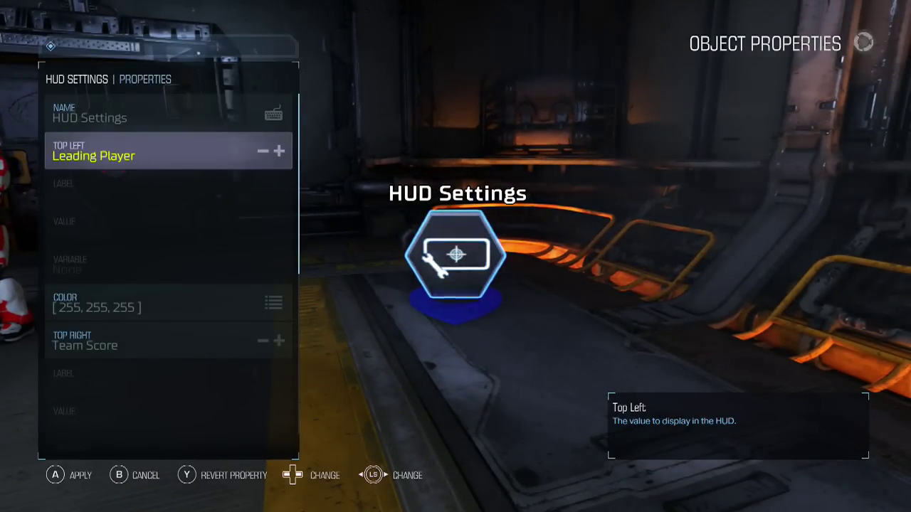
{"action": "key", "text": "Right"}
{"action": "key", "text": "Right"}
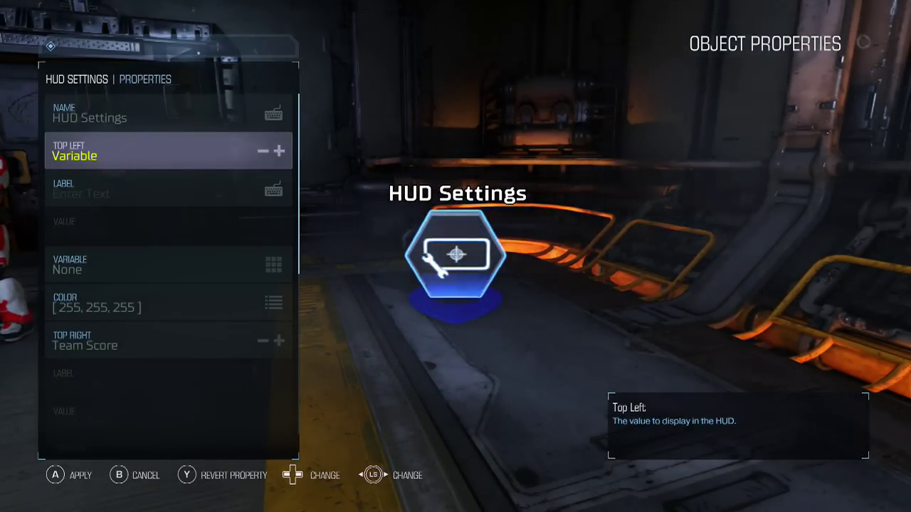
{"action": "key", "text": "Down"}
{"action": "key", "text": "Return"}
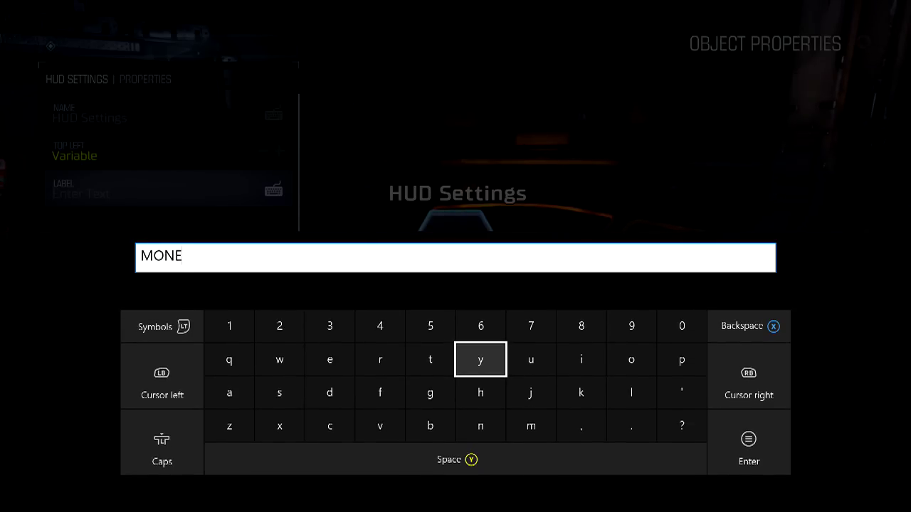
{"action": "type", "text": "MONEY"}
{"action": "key", "text": "Return"}
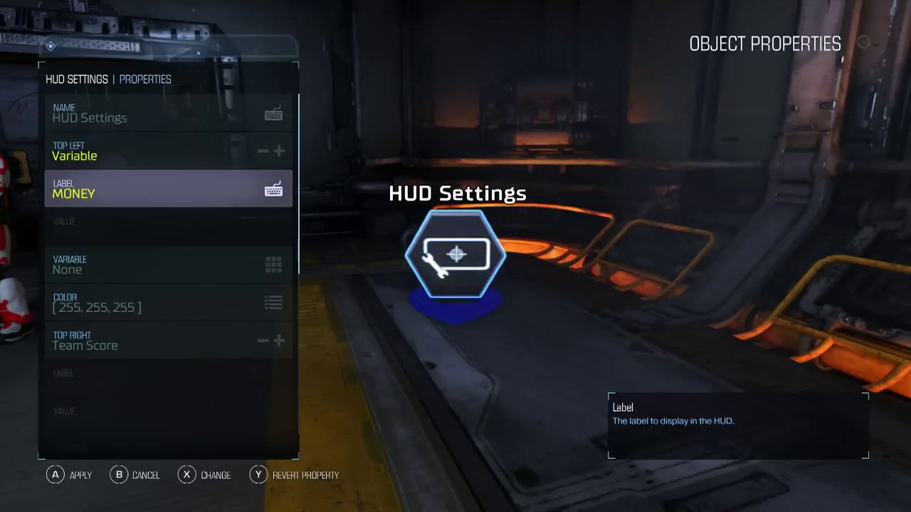
Assign Player Resource 1 as the variable shown in the Top Left HUD entry and apply the settings.
{"action": "key", "text": "Down"}
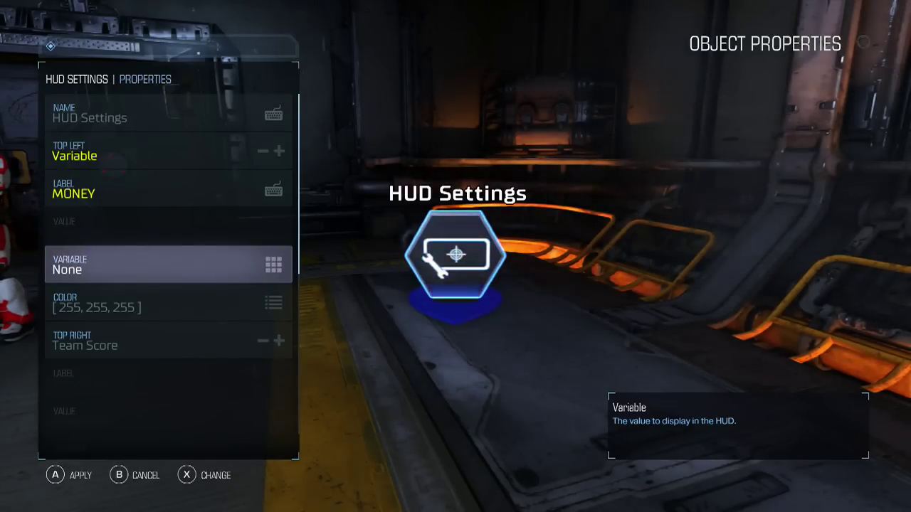
{"action": "key", "text": "Return"}
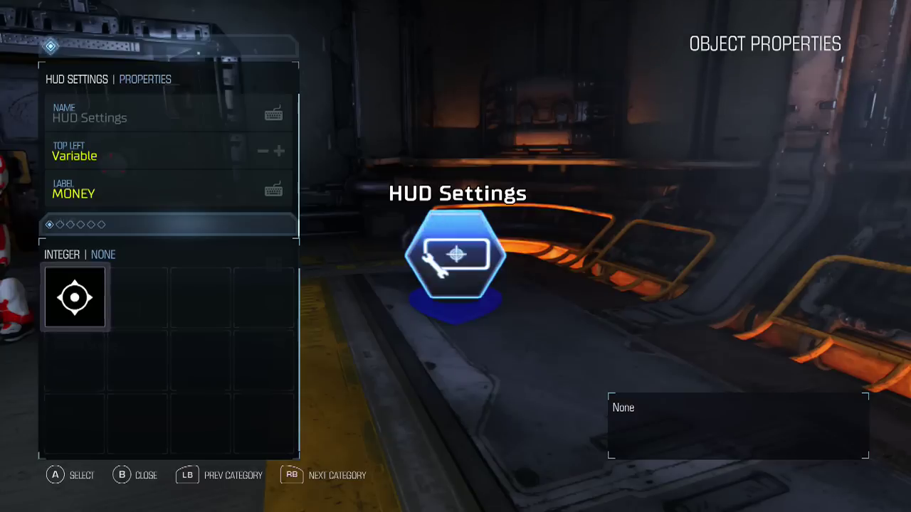
{"action": "key", "text": "e"}
{"action": "key", "text": "e"}
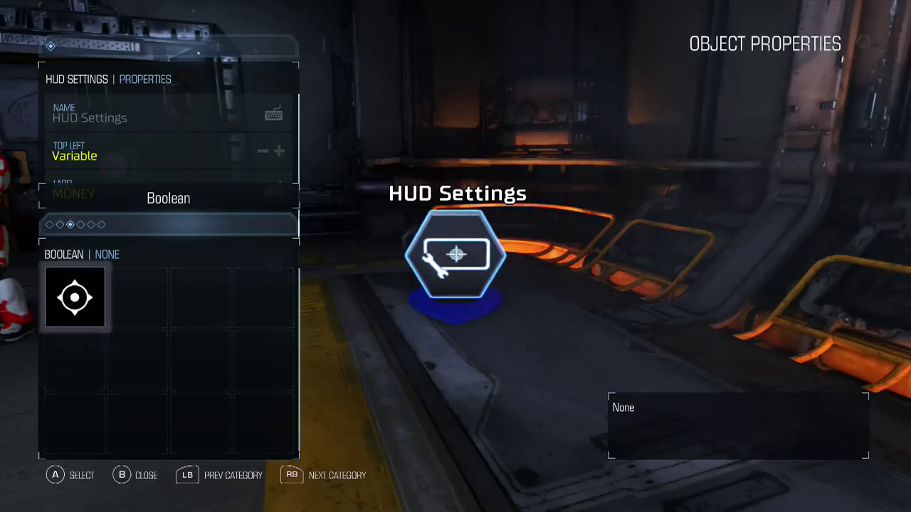
{"action": "key", "text": "e"}
{"action": "key", "text": "e"}
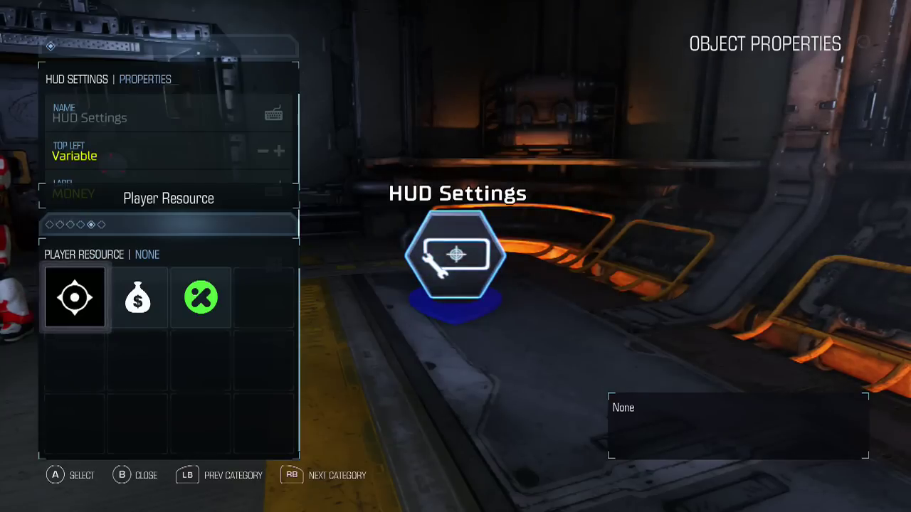
{"action": "key", "text": "Right"}
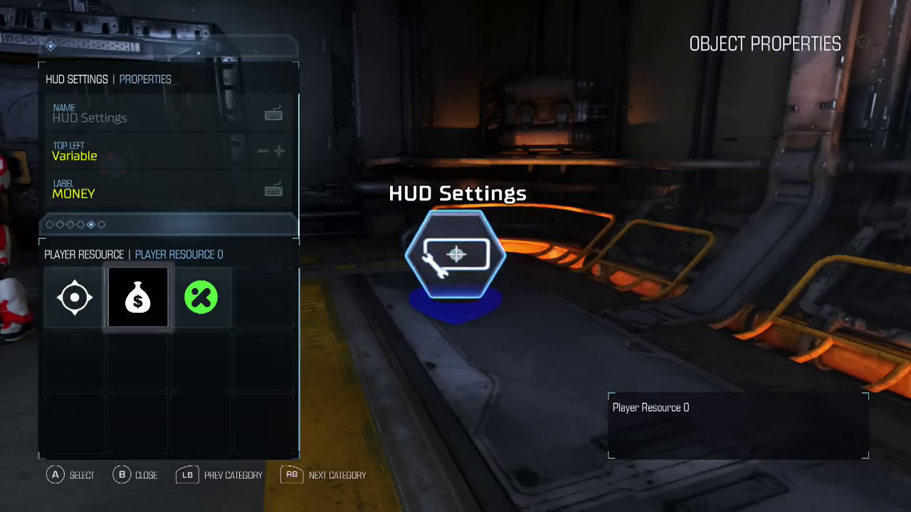
{"action": "key", "text": "Right"}
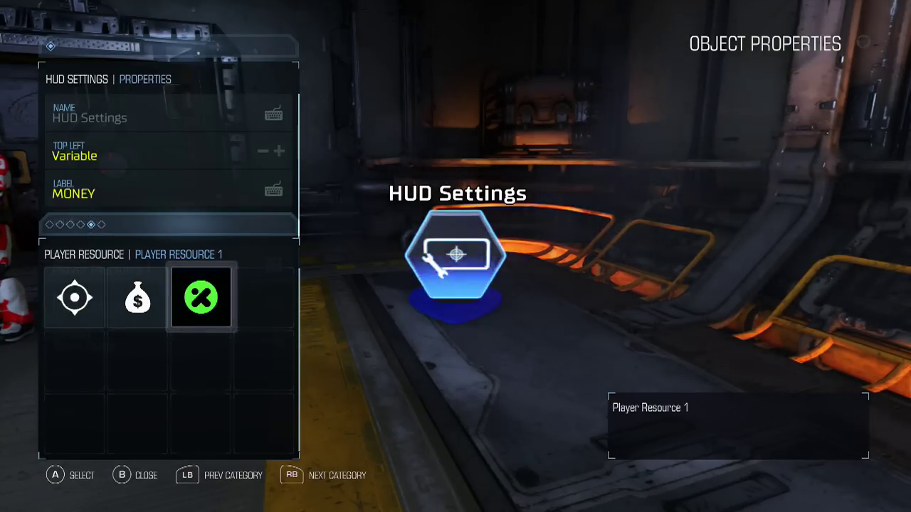
{"action": "key", "text": "Return"}
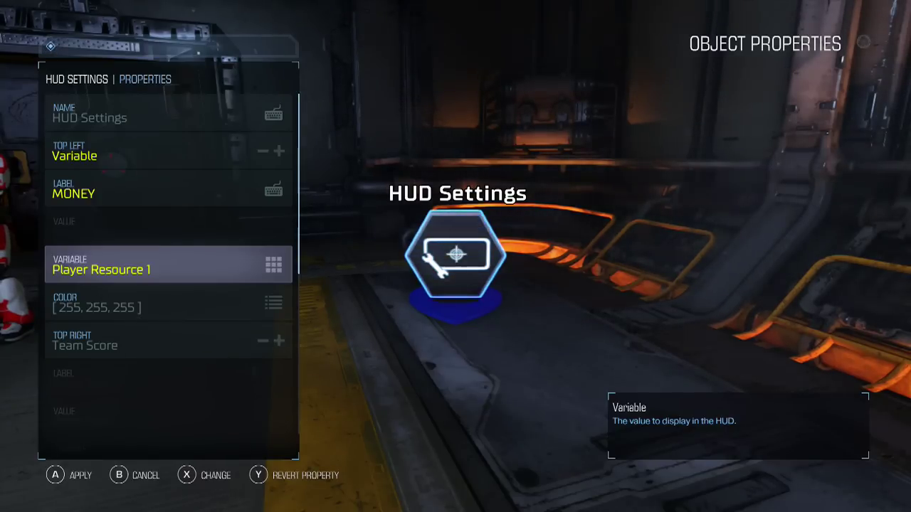
{"action": "key", "text": "Down"}
{"action": "key", "text": "Down"}
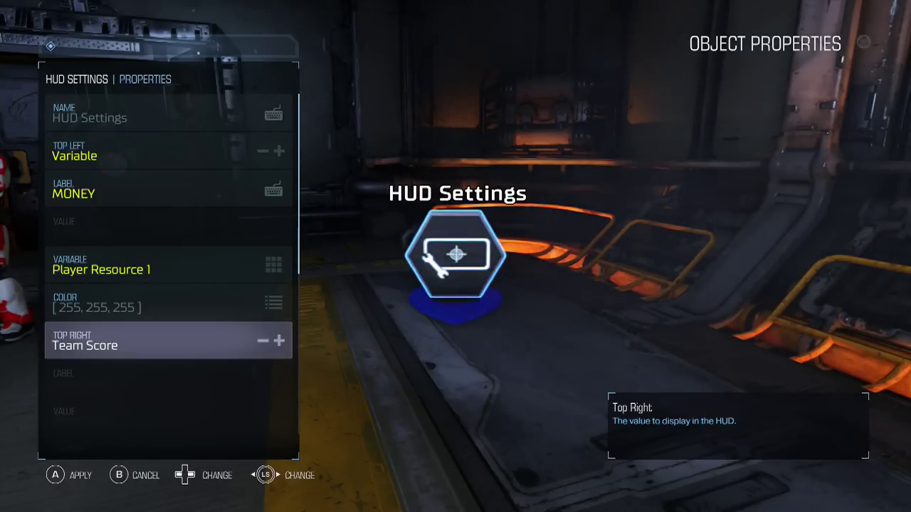
{"action": "key", "text": "Return"}
Reopen the HUD Settings' properties and set the Top Right entry to Variable.
{"action": "key", "text": "e"}
{"action": "key", "text": "Down"}
{"action": "key", "text": "Down"}
{"action": "key", "text": "Down"}
{"action": "key", "text": "Down"}
{"action": "key", "text": "Down"}
{"action": "key", "text": "Down"}
{"action": "key", "text": "Right"}
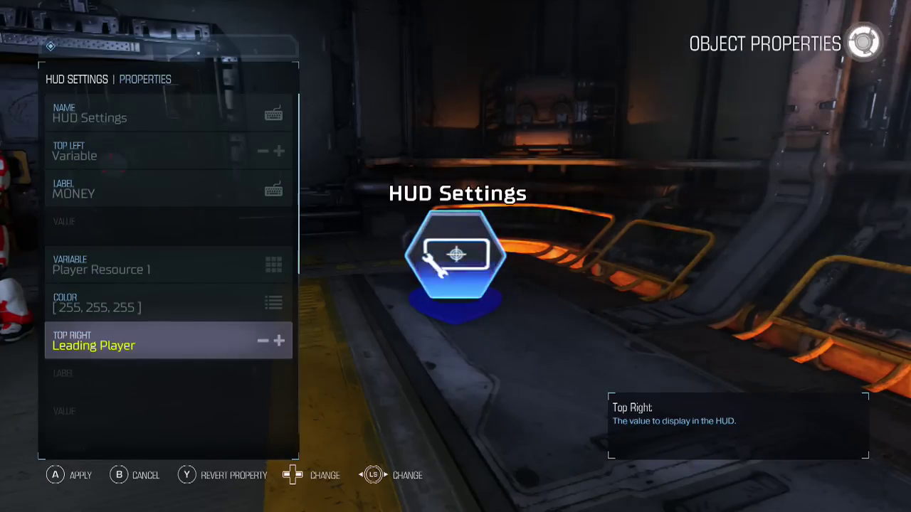
{"action": "key", "text": "Left"}
{"action": "key", "text": "Left"}
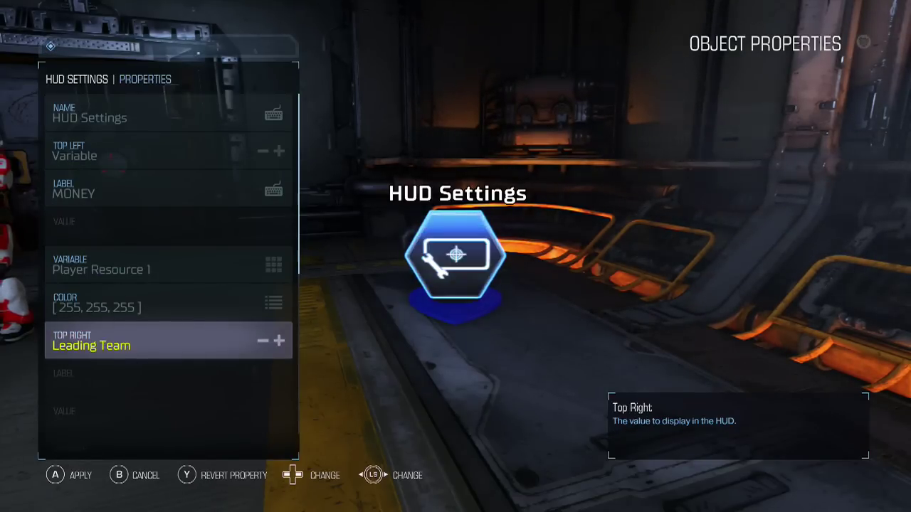
{"action": "key", "text": "Left"}
Look through the HUD Settings' Top Right variable and color options and the Bottom entry, and close the properties.
{"action": "key", "text": "Down"}
{"action": "key", "text": "Down"}
{"action": "key", "text": "Down"}
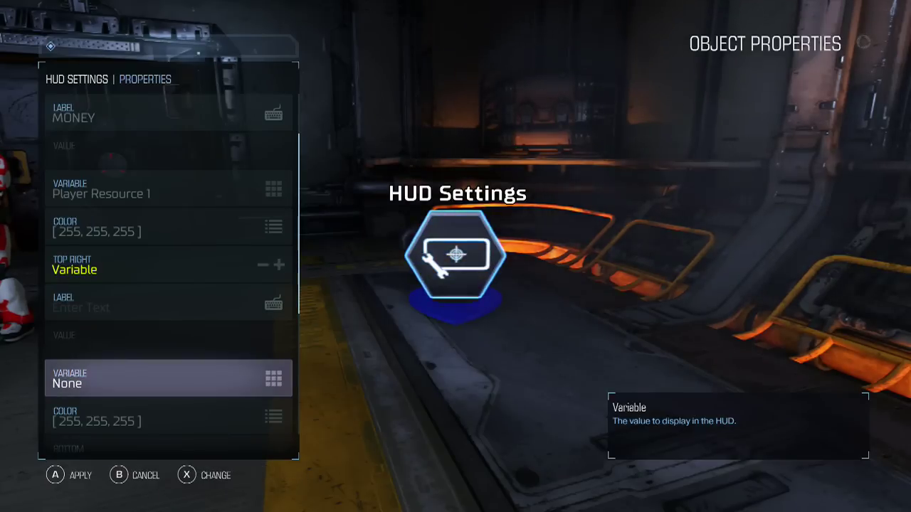
{"action": "key", "text": "Down"}
{"action": "key", "text": "Down"}
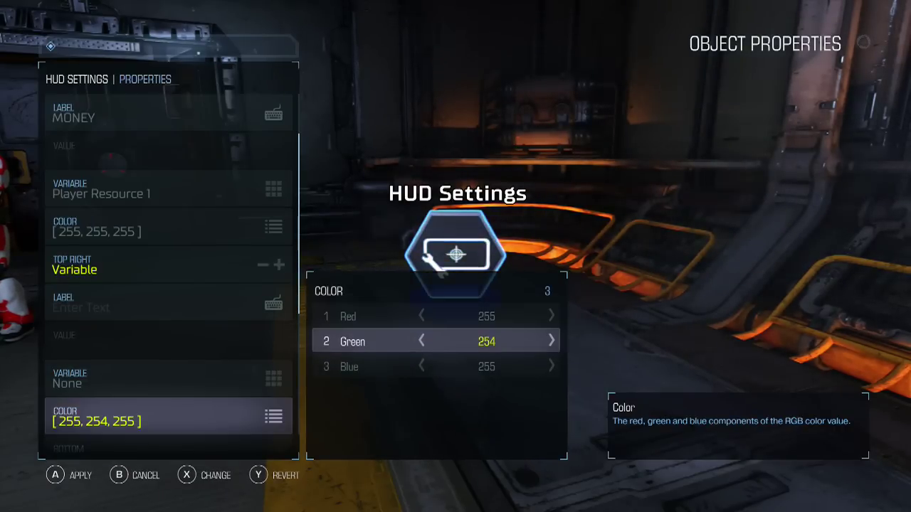
{"action": "key", "text": "Down"}
{"action": "key", "text": "Down"}
{"action": "key", "text": "Up"}
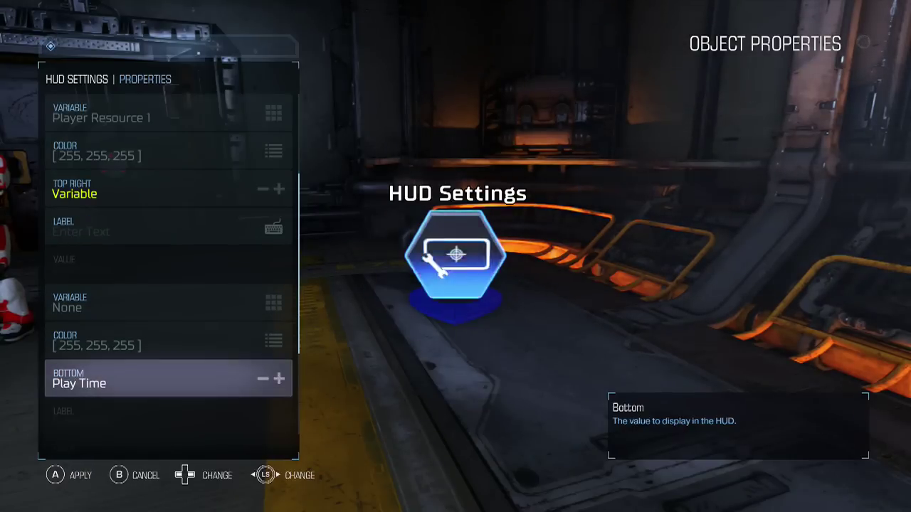
{"action": "key", "text": "Right"}
{"action": "key", "text": "Return"}
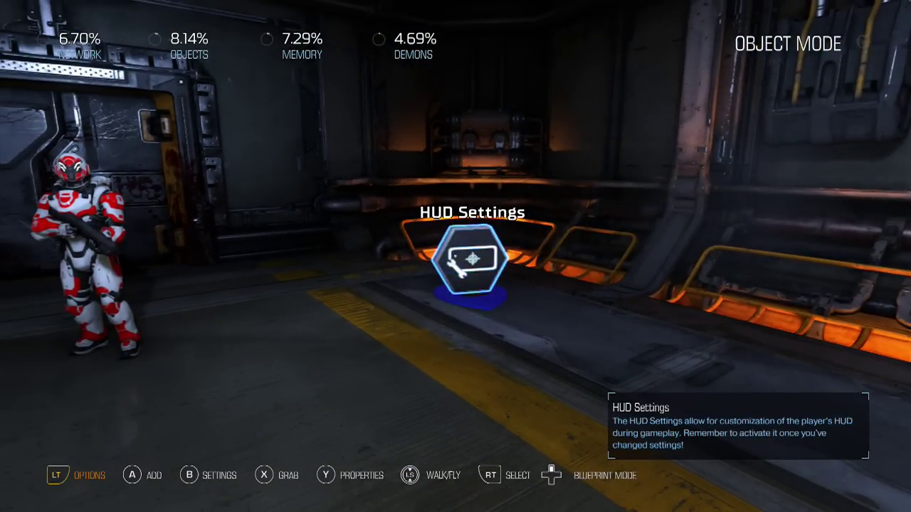
Add a Set Active logic connection between the HUD Settings and the player figure in front of the door.
{"action": "key", "text": "Return"}
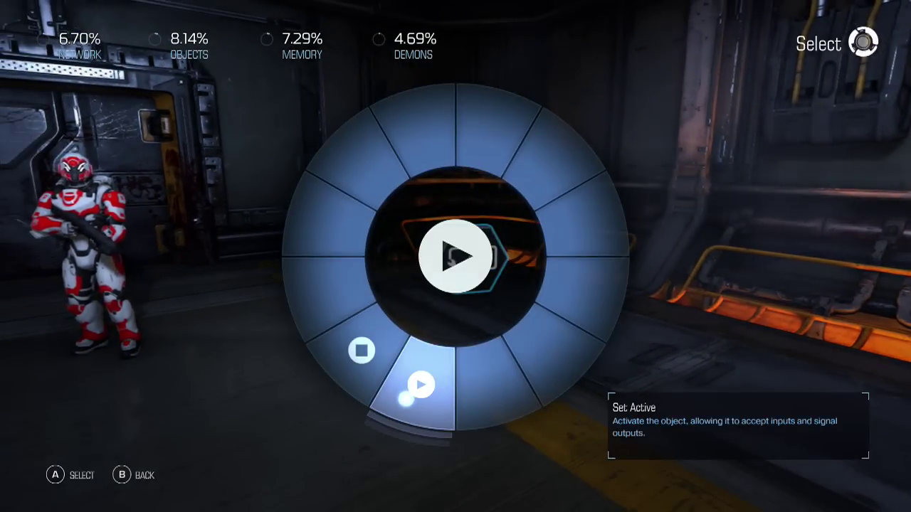
{"action": "key", "text": "Return"}
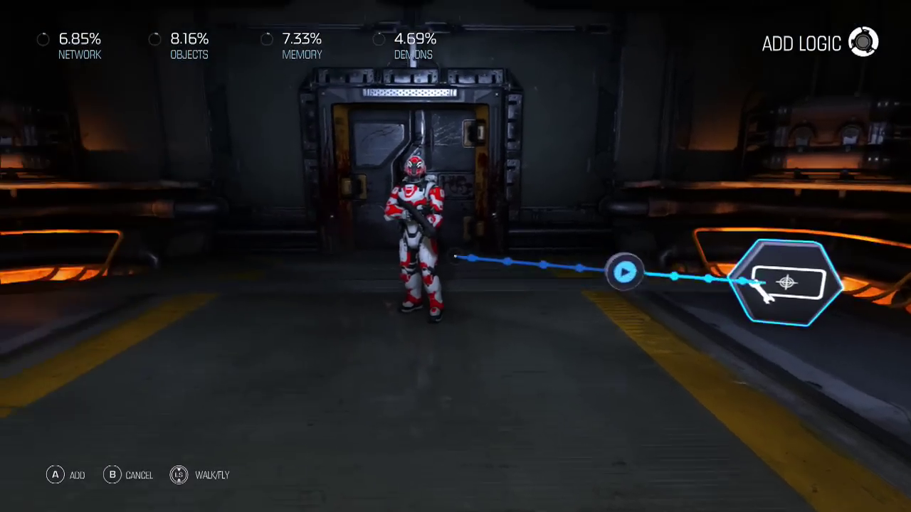
{"action": "key", "text": "Return"}
Place an interactive Panel on the floor of the room and a World Text object directly above it.
{"action": "key", "text": "Return"}
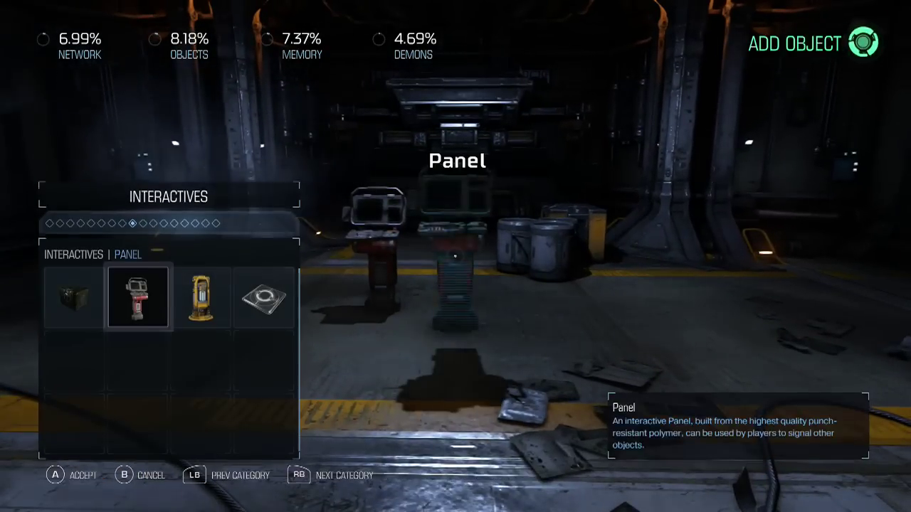
{"action": "key", "text": "q"}
{"action": "key", "text": "q"}
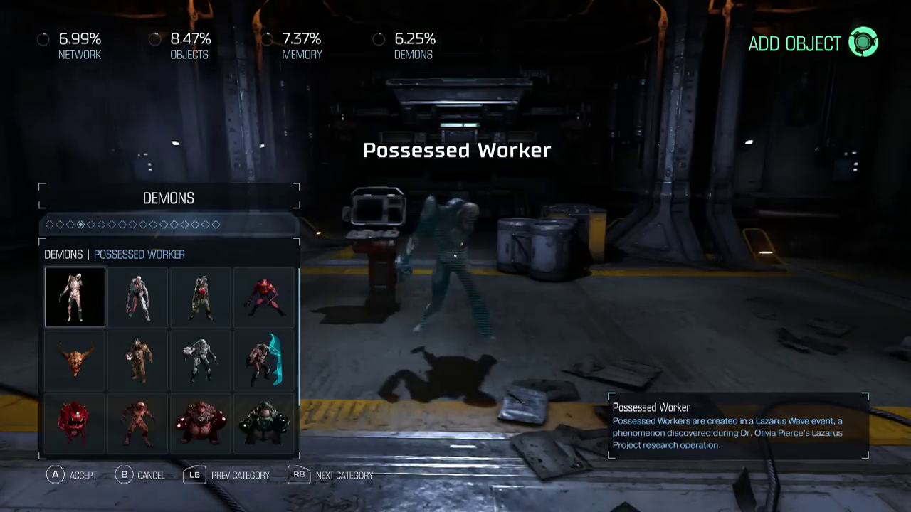
{"action": "key", "text": "Return"}
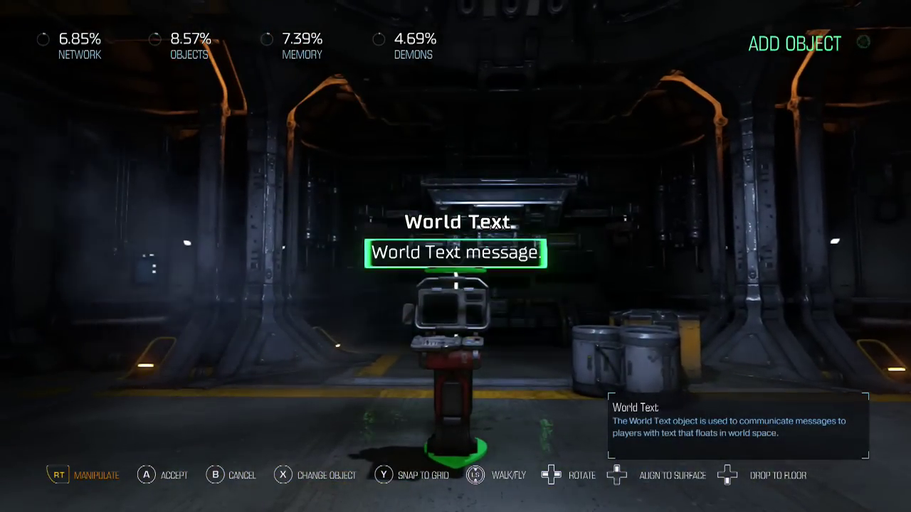
{"action": "key", "text": "Return"}
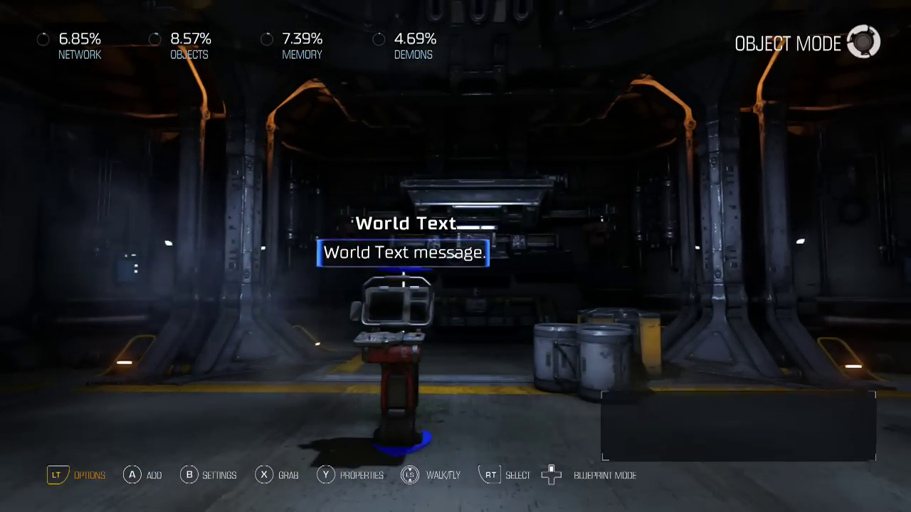
Set the text of the World Text above the panel to "Buy Minigun" and apply it.
{"action": "key", "text": "y"}
{"action": "key", "text": "Down"}
{"action": "key", "text": "Return"}
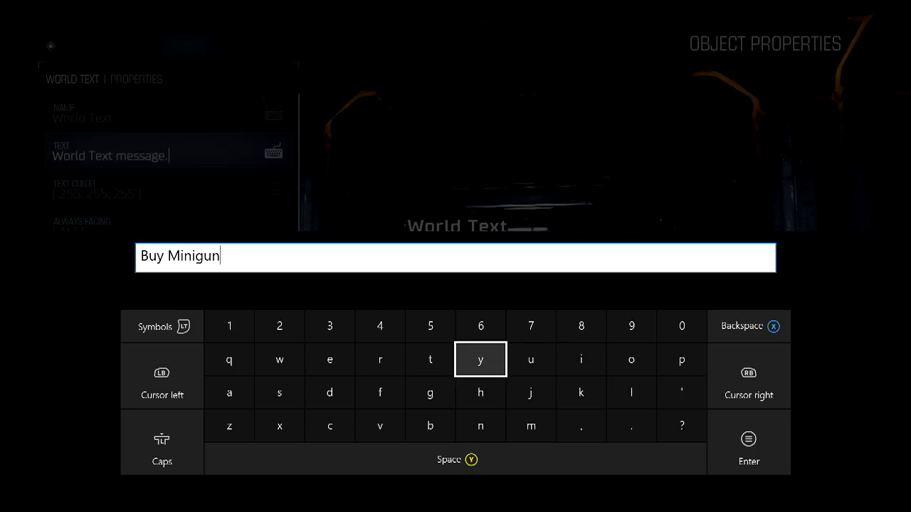
{"action": "key", "text": "Return"}
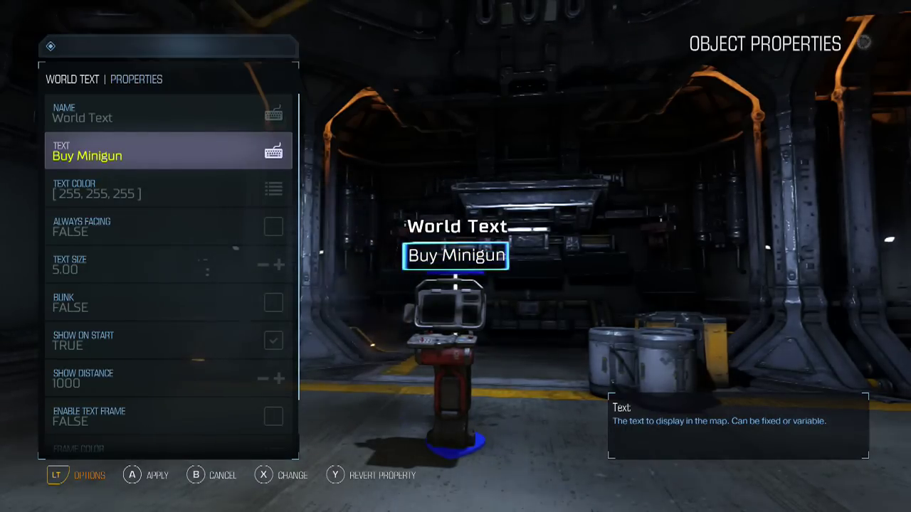
{"action": "key", "text": "Escape"}
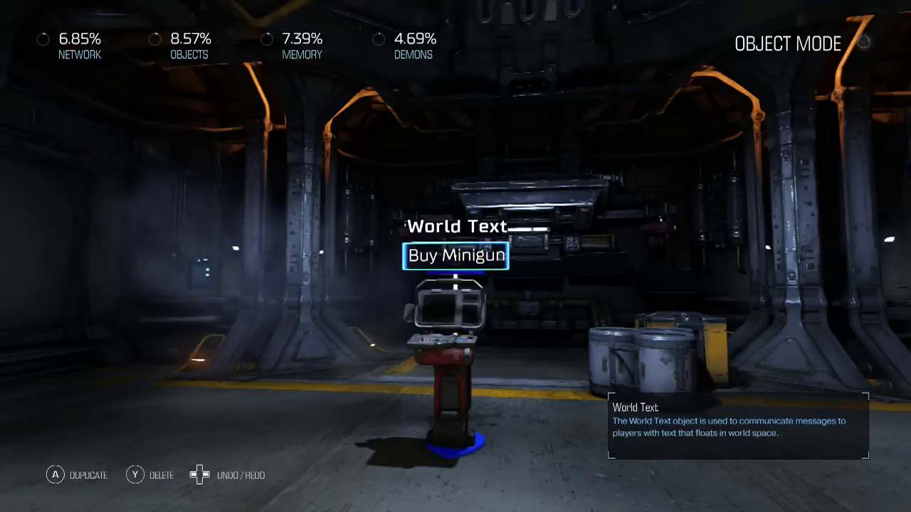
Duplicate the Buy Minigun text and place the copy just below the original at the panel's screen.
{"action": "key", "text": "a"}
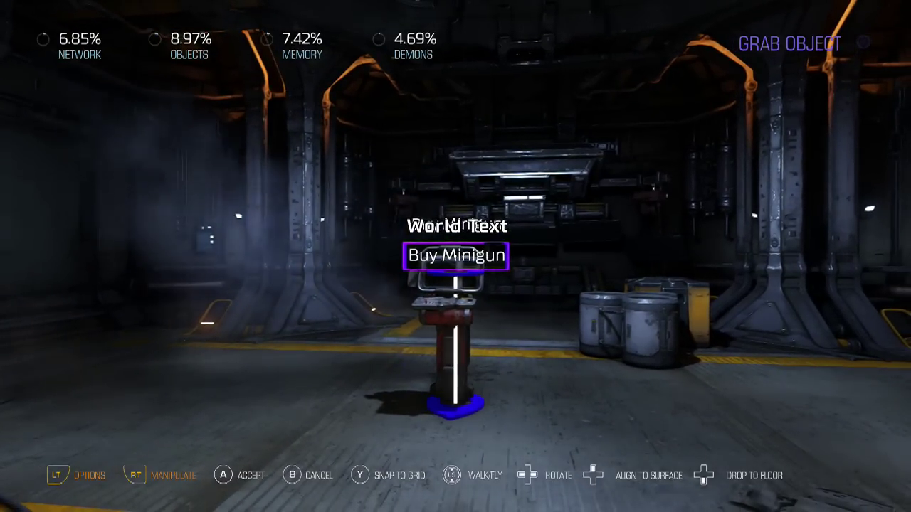
{"action": "key", "text": "a"}
{"action": "key", "text": "b"}
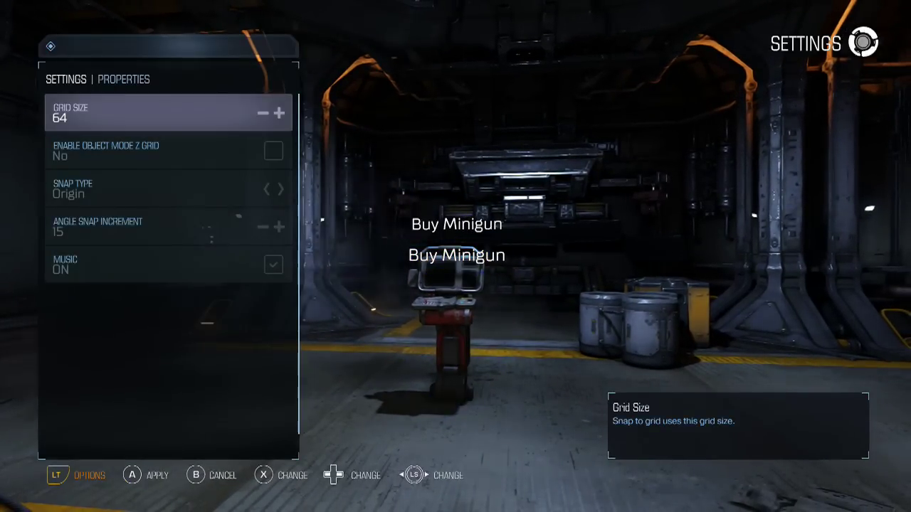
{"action": "key", "text": "b"}
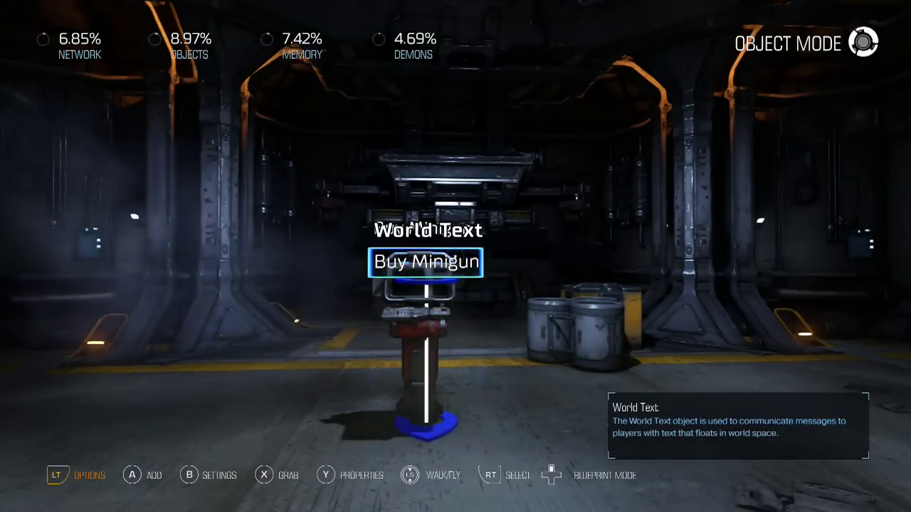
Set the text size of the lower Buy Minigun copy to 3.50.
{"action": "key", "text": "y"}
{"action": "key", "text": "Down"}
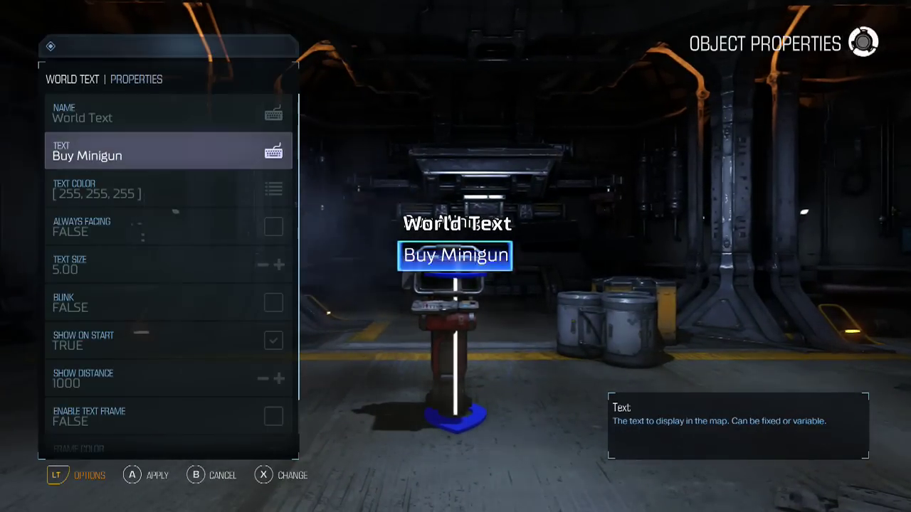
{"action": "key", "text": "Down"}
{"action": "key", "text": "Down"}
{"action": "key", "text": "Down"}
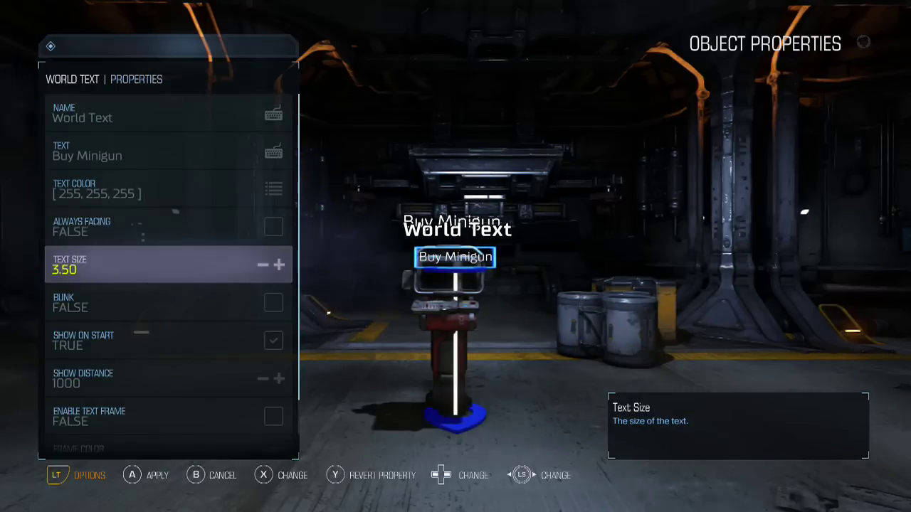
{"action": "key", "text": "Down"}
{"action": "key", "text": "Down"}
{"action": "key", "text": "Up"}
{"action": "key", "text": "Up"}
{"action": "key", "text": "Up"}
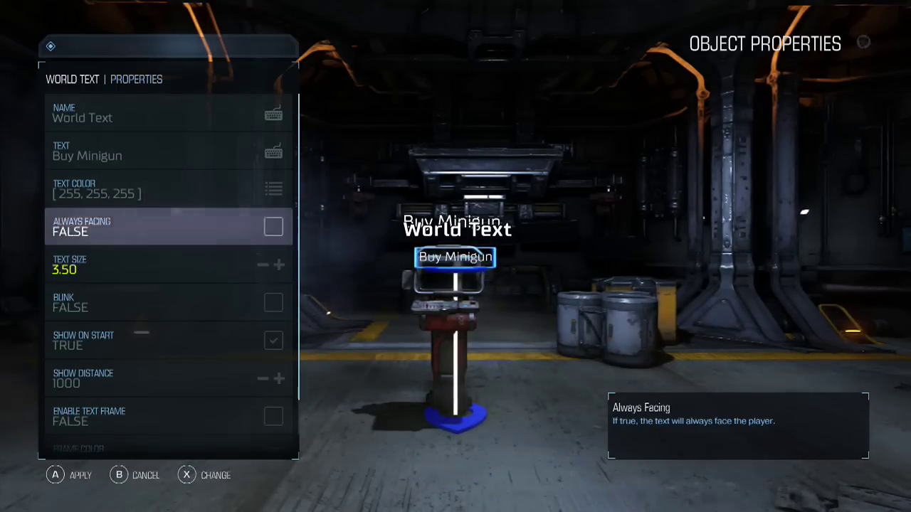
Change the lower copy's text color to red with RGB values 255, 102, 84 and apply the properties.
{"action": "key", "text": "Up"}
{"action": "key", "text": "Return"}
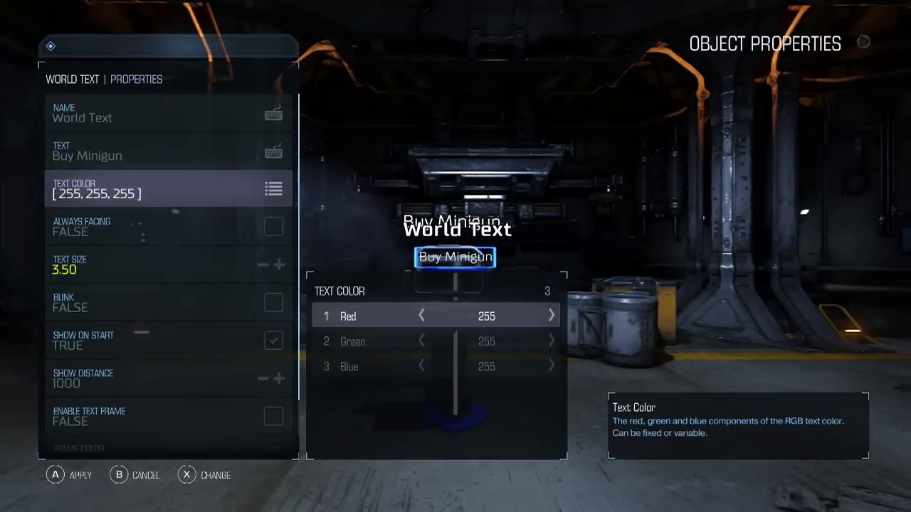
{"action": "key", "text": "Down"}
{"action": "key", "text": "Left"}
{"action": "key", "text": "Left"}
{"action": "key", "text": "Down"}
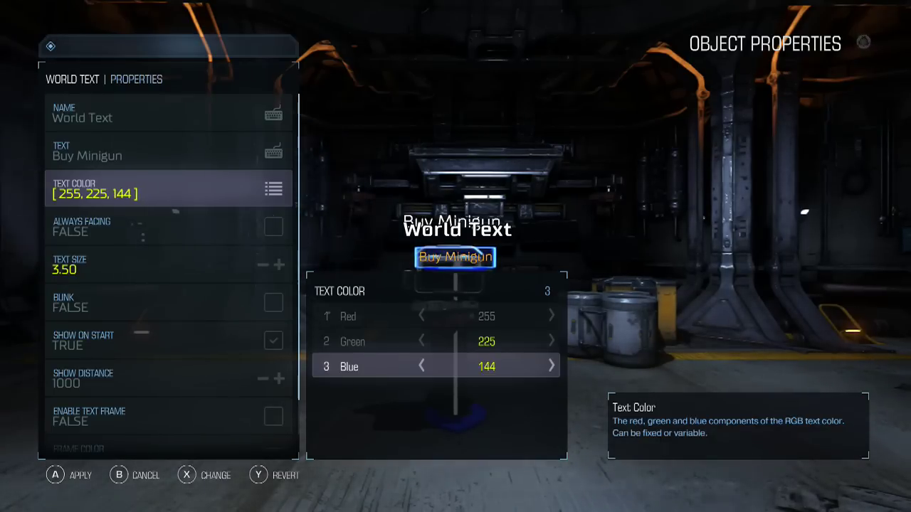
{"action": "key", "text": "Left"}
{"action": "key", "text": "Up"}
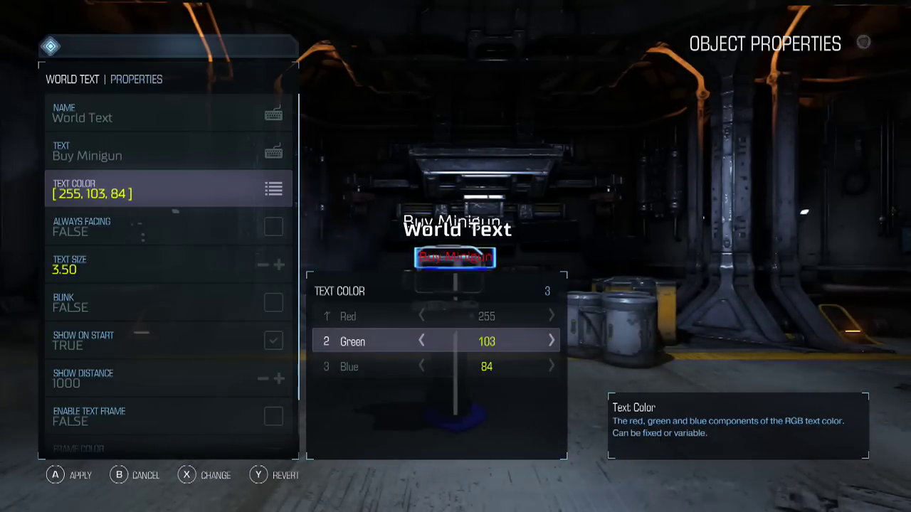
{"action": "key", "text": "Return"}
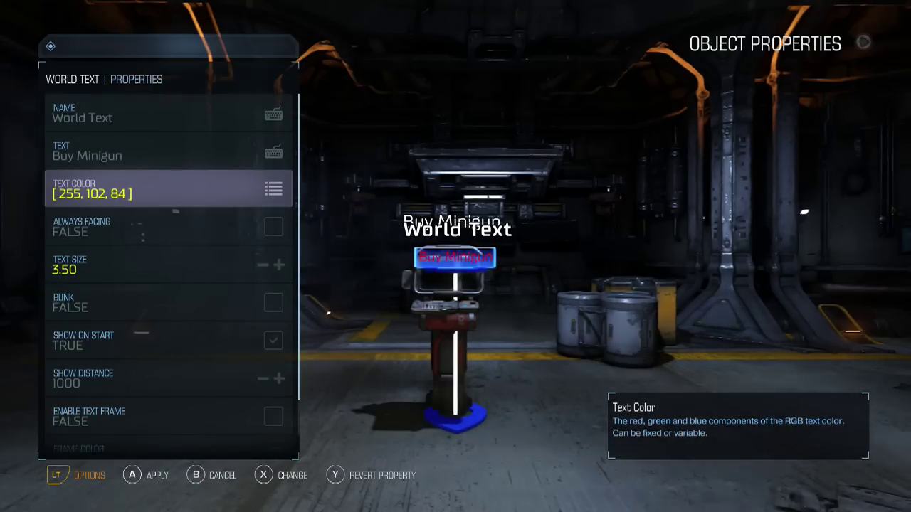
{"action": "key", "text": "Return"}
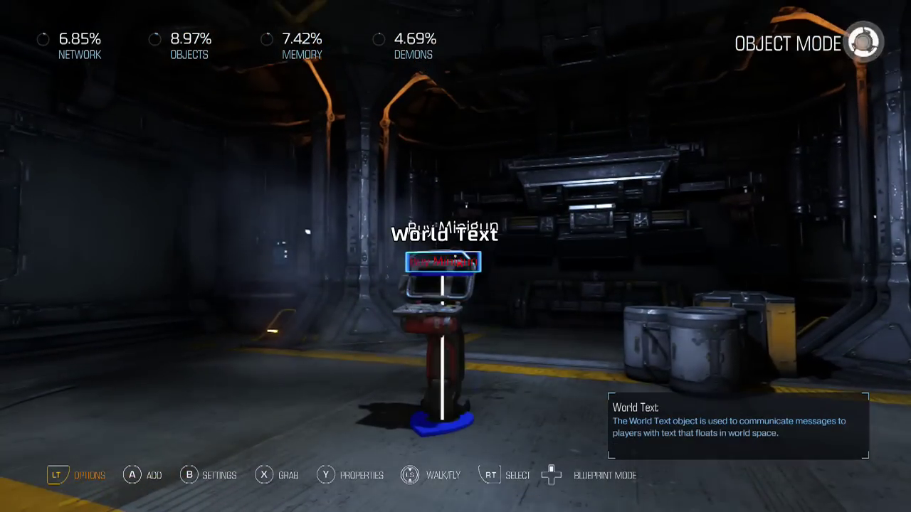
Change the red World Text to read "Cost: 150" and apply it.
{"action": "key", "text": "y"}
{"action": "key", "text": "Down"}
{"action": "key", "text": "Return"}
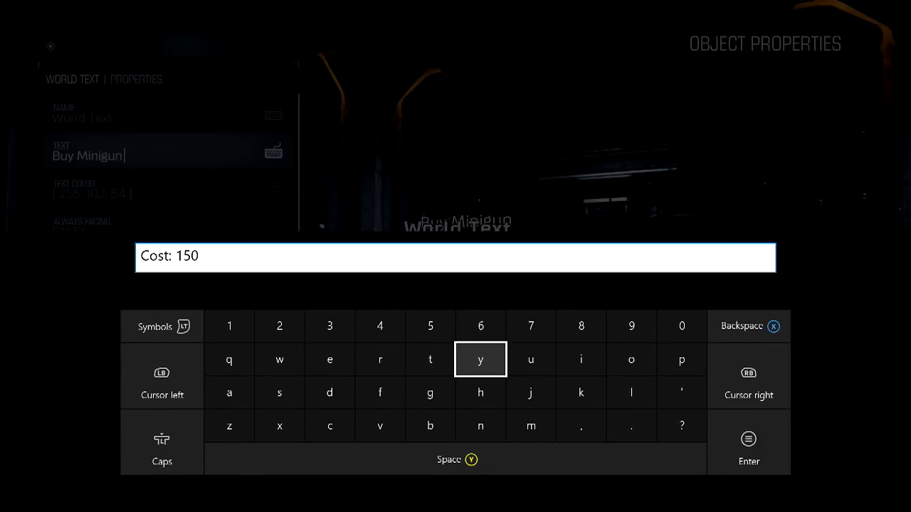
{"action": "key", "text": "Return"}
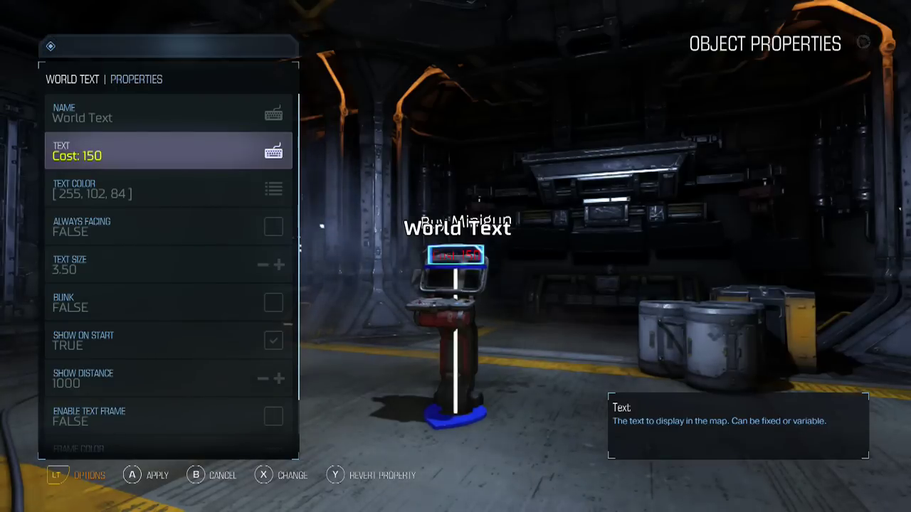
{"action": "key", "text": "Escape"}
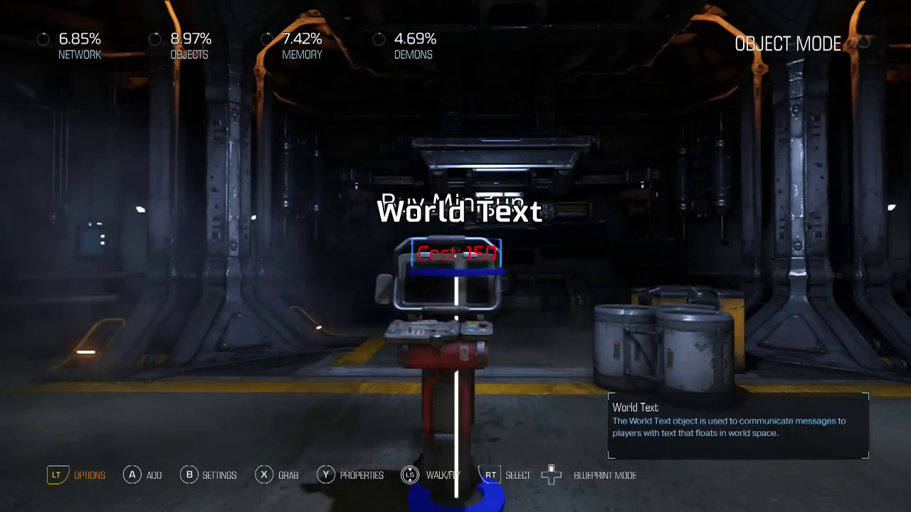
Duplicate the Cost: 150 text and position the copy lower, in front of the panel's screen.
{"action": "key", "text": "ctrl"}
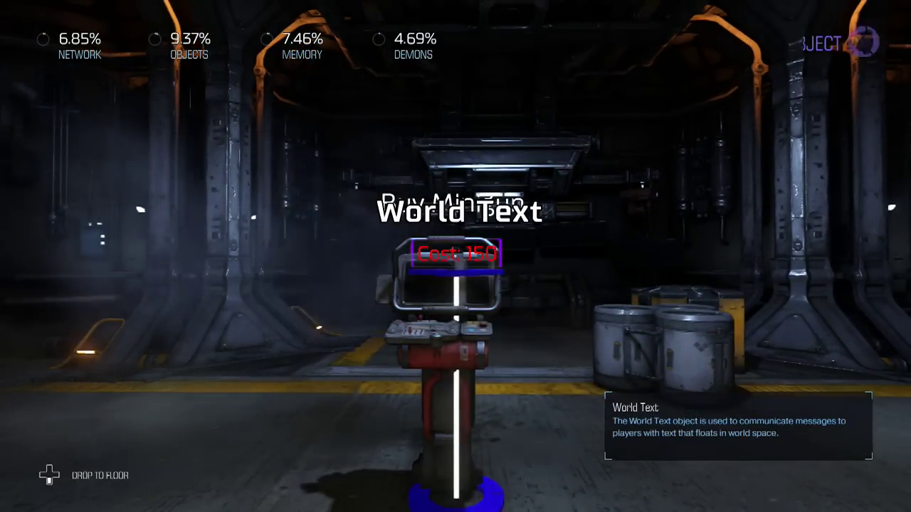
{"action": "key", "text": "a"}
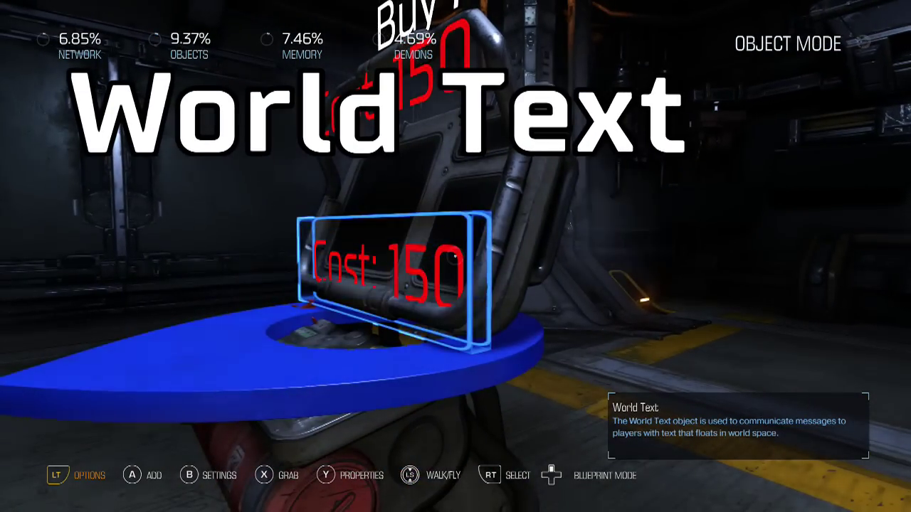
{"action": "key", "text": "x"}
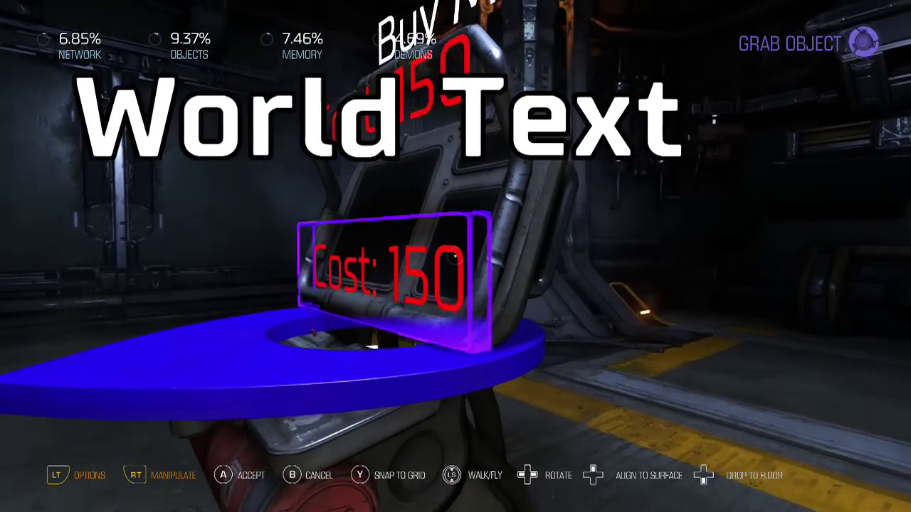
{"action": "key", "text": "a"}
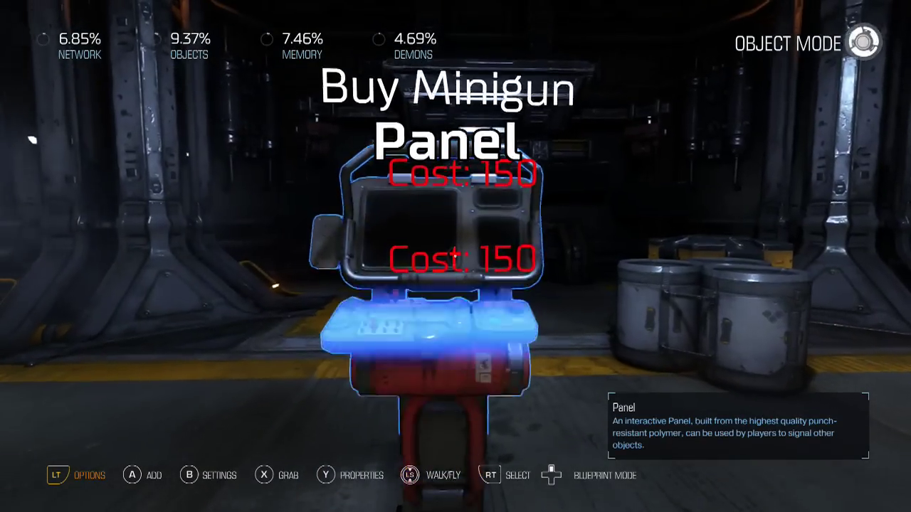
Change the lower red World Text to read "Not Enough Money" and apply it.
{"action": "key", "text": "y"}
{"action": "key", "text": "Down"}
{"action": "key", "text": "a"}
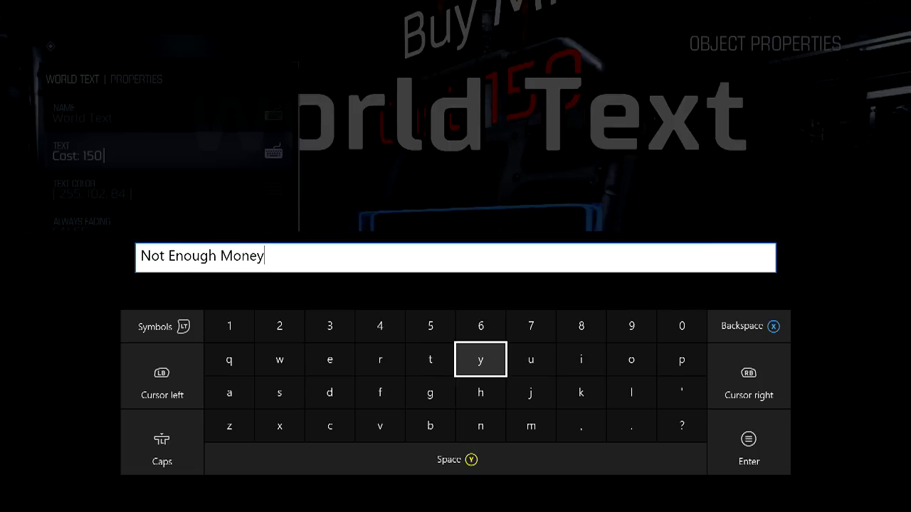
{"action": "key", "text": "Return"}
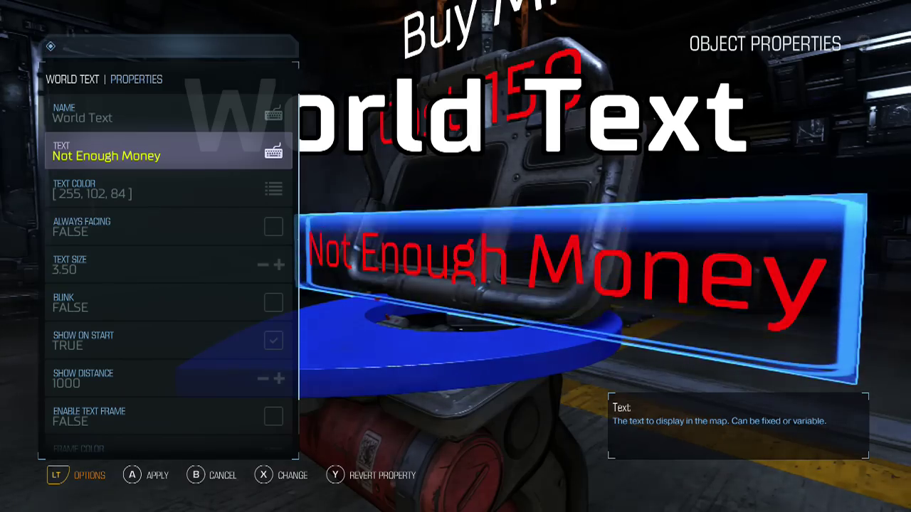
{"action": "key", "text": "Return"}
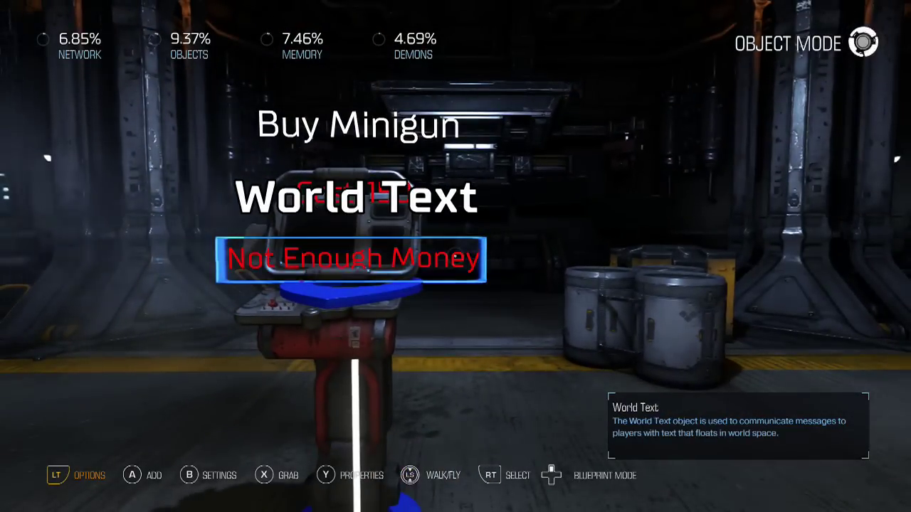
Reposition the red Not Enough Money text in front of the panel and accept the placement.
{"action": "key", "text": "x"}
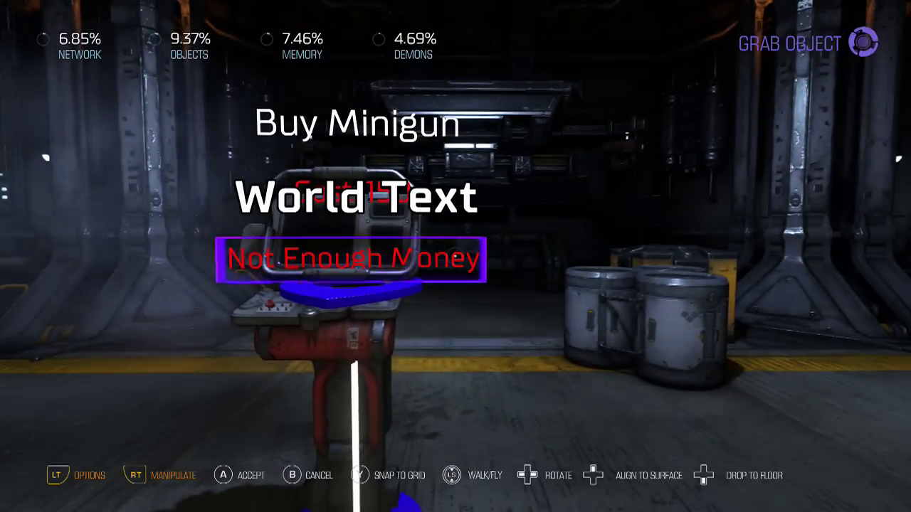
{"action": "key", "text": "Return"}
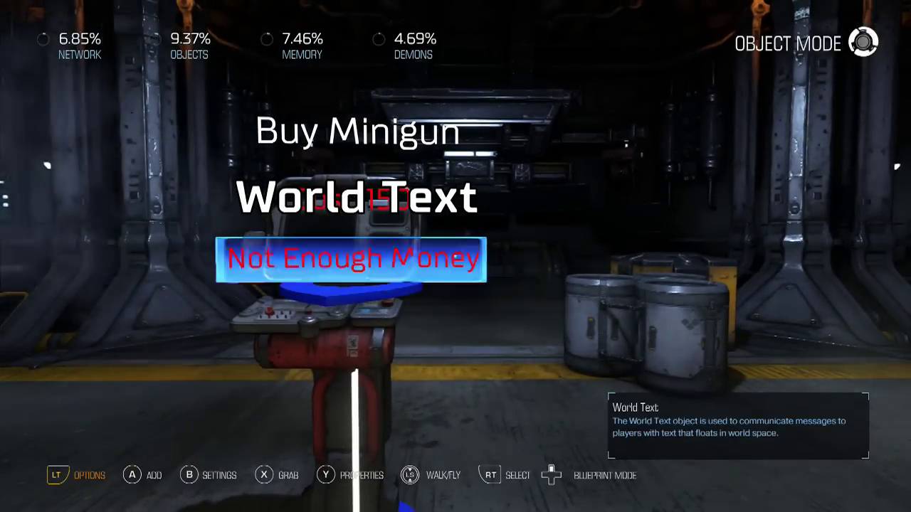
{"action": "key", "text": "x"}
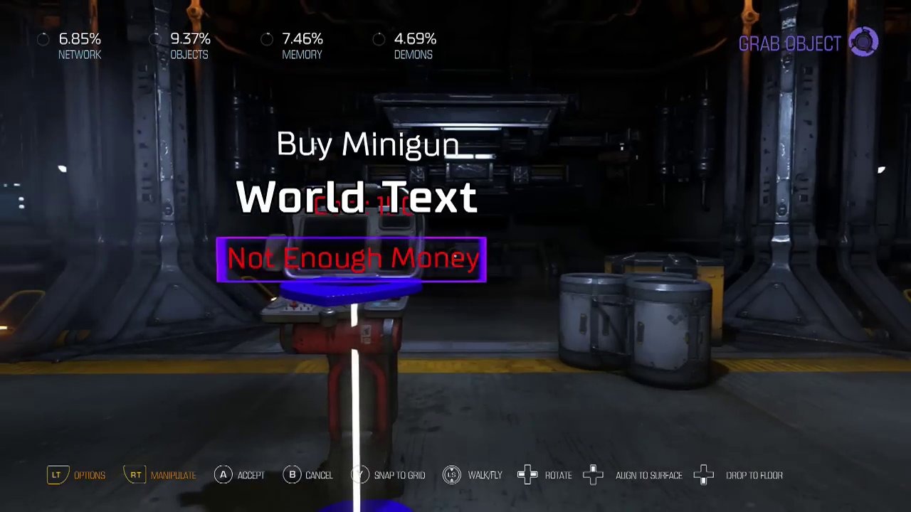
{"action": "key", "text": "Return"}
{"action": "key", "text": "b"}
{"action": "key", "text": "Escape"}
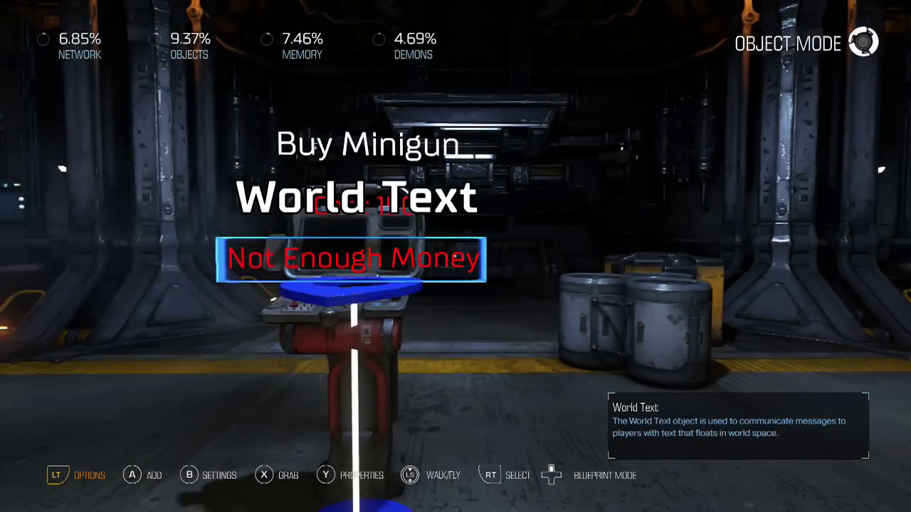
Turn off Show On Start for the Not Enough Money text.
{"action": "key", "text": "y"}
{"action": "key", "text": "Down"}
{"action": "key", "text": "Down"}
{"action": "key", "text": "Down"}
{"action": "key", "text": "Down"}
{"action": "key", "text": "Down"}
{"action": "key", "text": "Down"}
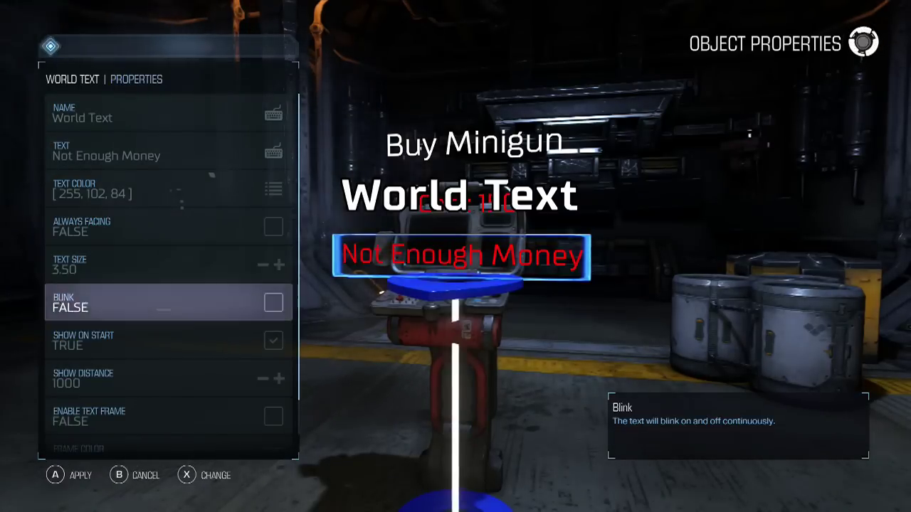
{"action": "key", "text": "Return"}
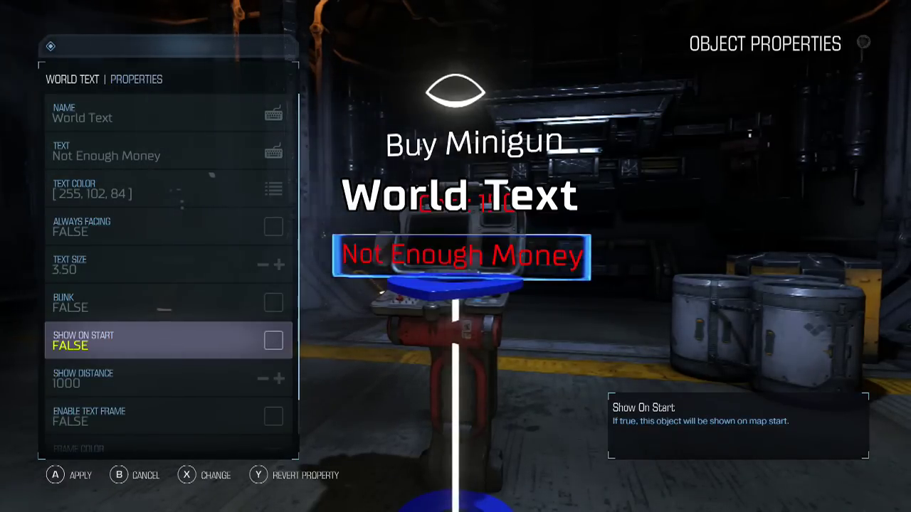
{"action": "key", "text": "Escape"}
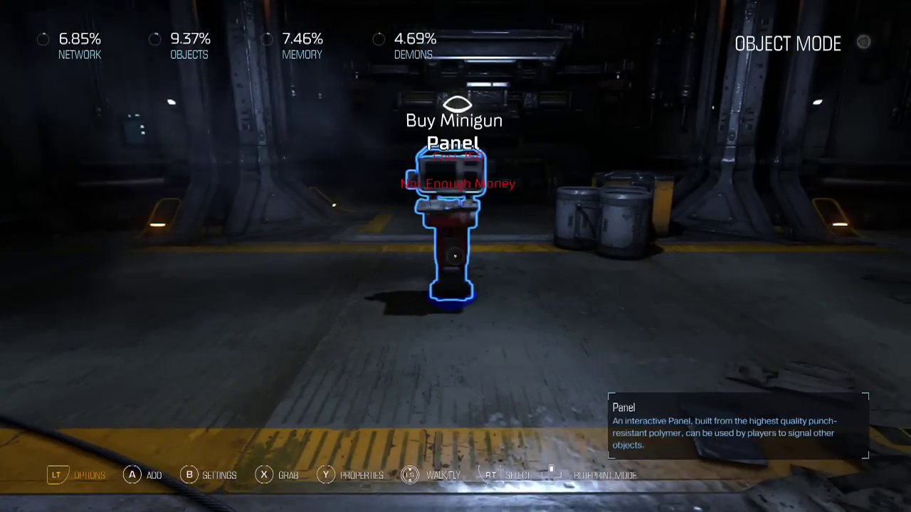
Start a logic chain from the panel's On Used output and choose a spot beside the panel for the target object.
{"action": "left_click", "coordinate": [455, 257]}
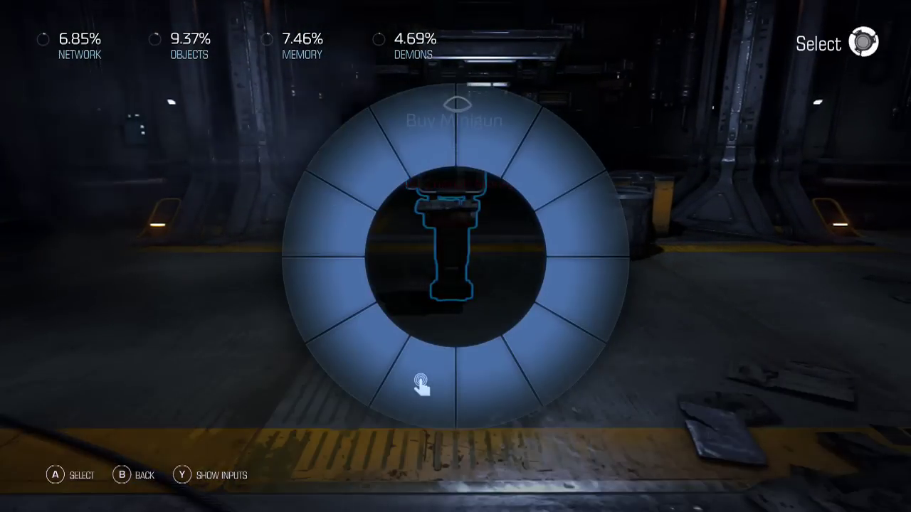
{"action": "left_click", "coordinate": [454, 253]}
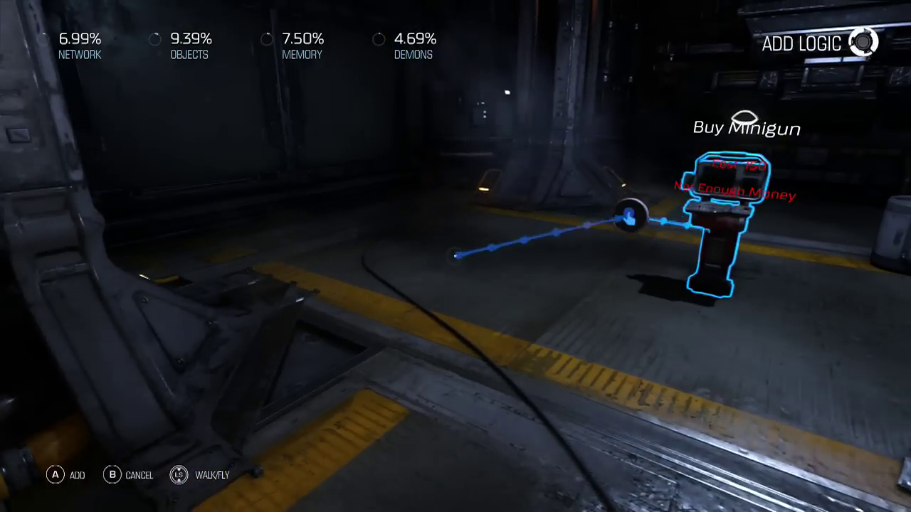
{"action": "left_click", "coordinate": [454, 256]}
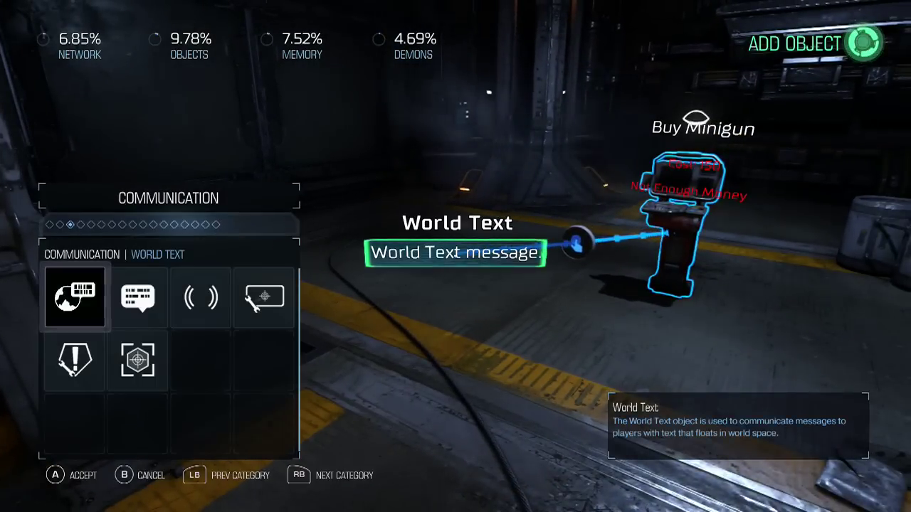
Pick Player Resource from the Variables category and place it on the floor in front of the panel.
{"action": "key", "text": "e"}
{"action": "key", "text": "e"}
{"action": "key", "text": "e"}
{"action": "key", "text": "e"}
{"action": "key", "text": "e"}
{"action": "key", "text": "e"}
{"action": "key", "text": "e"}
{"action": "key", "text": "e"}
{"action": "key", "text": "e"}
{"action": "key", "text": "e"}
{"action": "key", "text": "e"}
{"action": "key", "text": "e"}
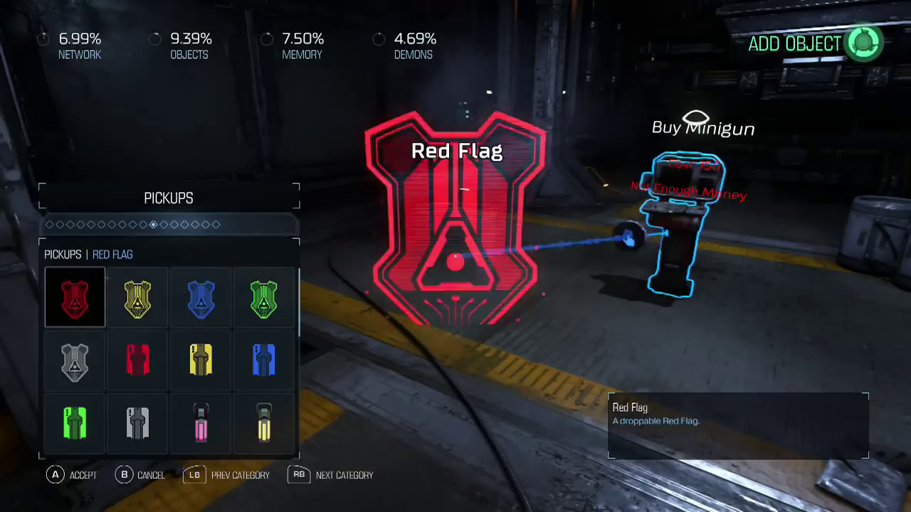
{"action": "key", "text": "e"}
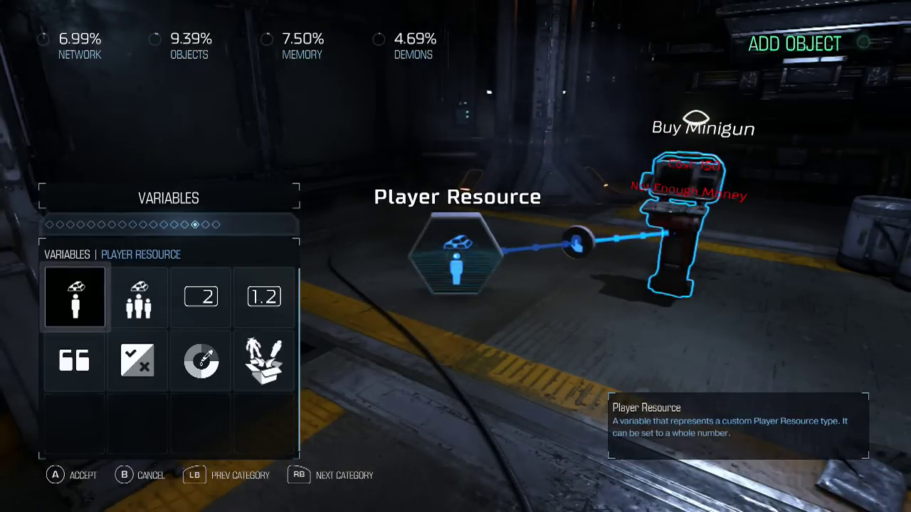
{"action": "key", "text": "Return"}
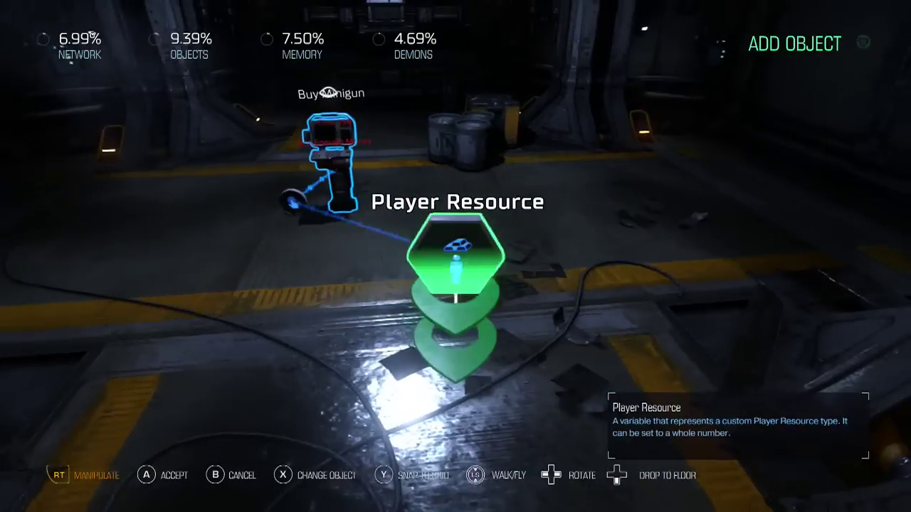
{"action": "key", "text": "Return"}
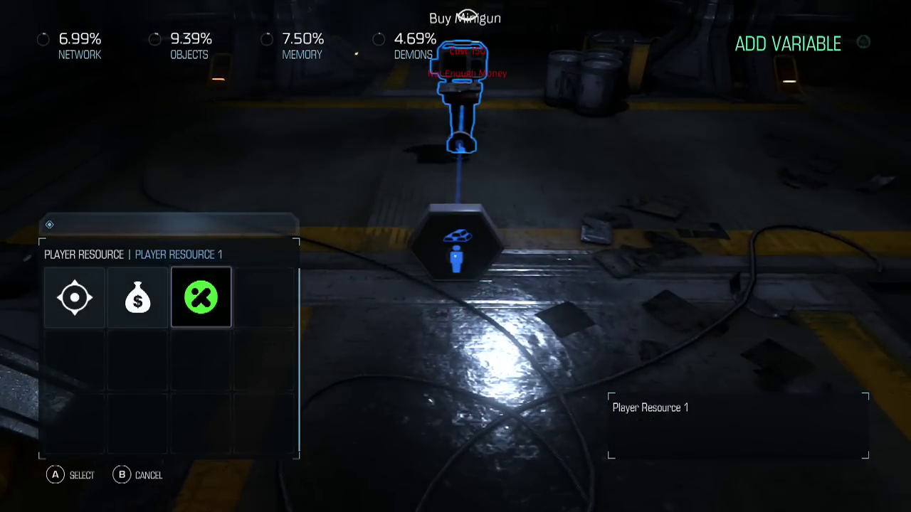
Assign Player Resource 1 to the new variable and use Spend as the input signal.
{"action": "key", "text": "Return"}
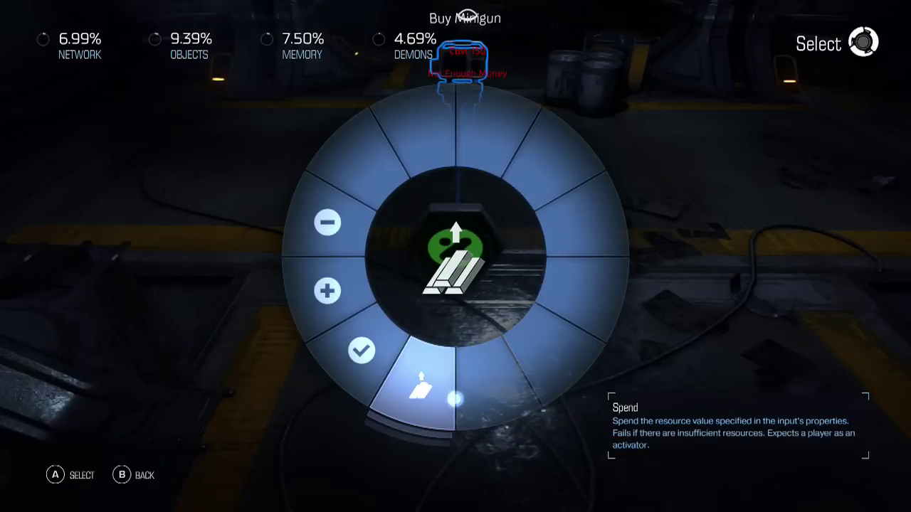
{"action": "key", "text": "Return"}
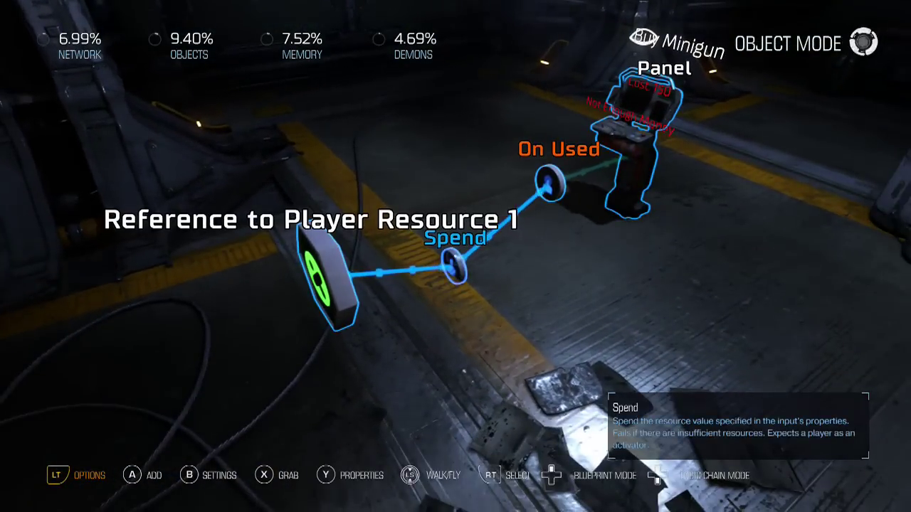
{"action": "key", "text": "Return"}
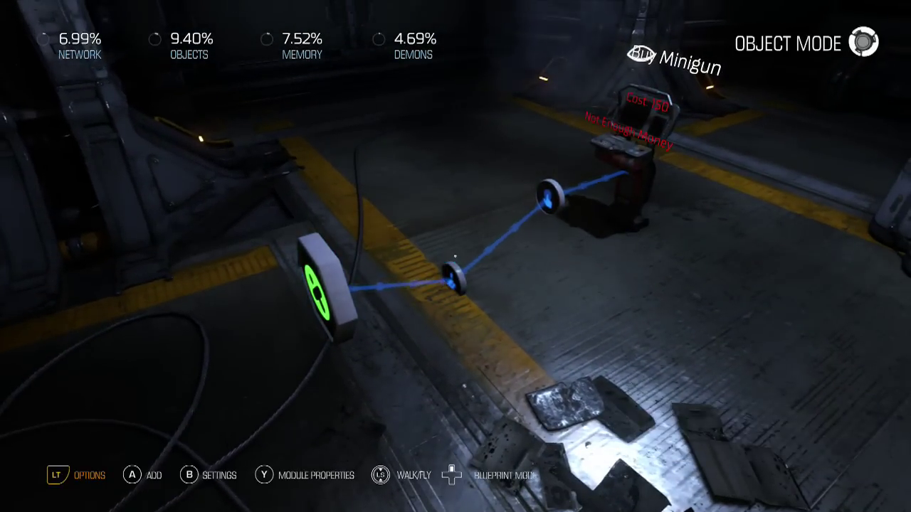
Grab the Spend node between the panel and the resource reference and pin it in place.
{"action": "key", "text": "y"}
{"action": "key", "text": "b"}
{"action": "key", "text": "x"}
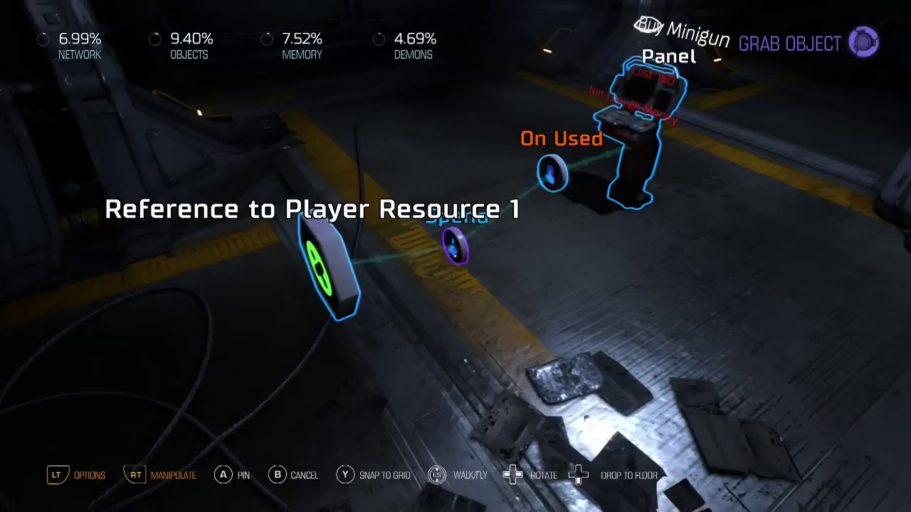
{"action": "key", "text": "a"}
{"action": "key", "text": "y"}
{"action": "key", "text": "b"}
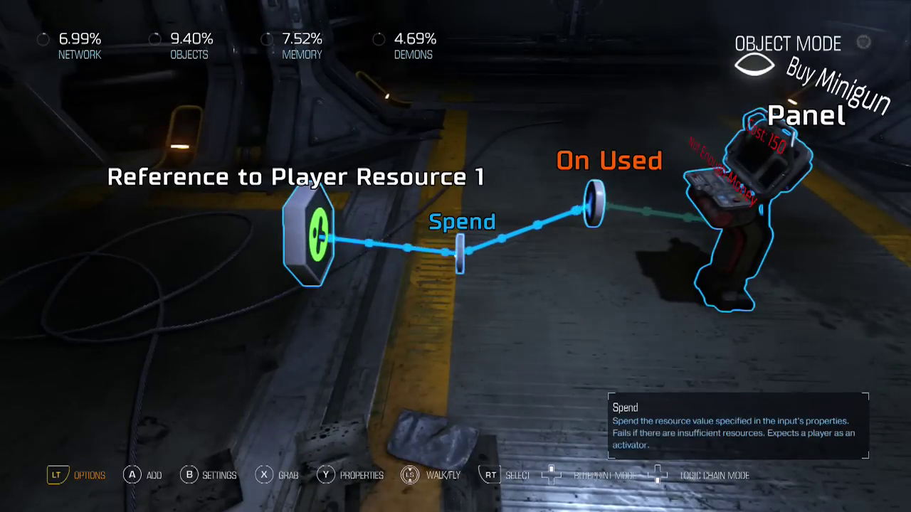
Set the Spend node's value to 150 and apply the properties.
{"action": "key", "text": "y"}
{"action": "key", "text": "Down"}
{"action": "key", "text": "Down"}
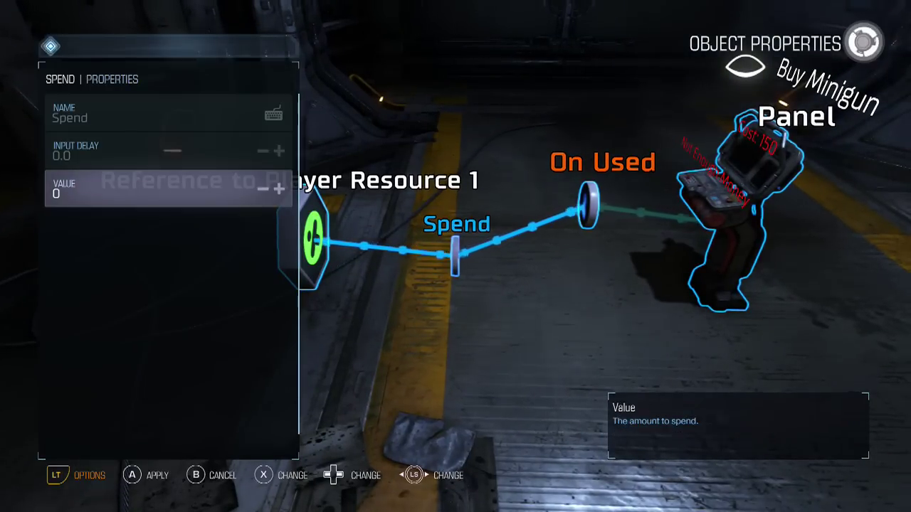
{"action": "key", "text": "b"}
{"action": "key", "text": "y"}
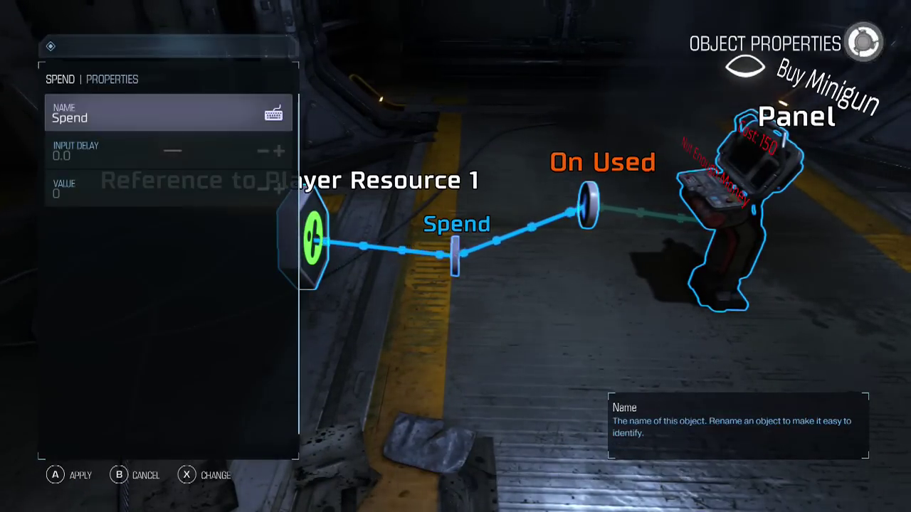
{"action": "key", "text": "Down"}
{"action": "key", "text": "Down"}
{"action": "key", "text": "a"}
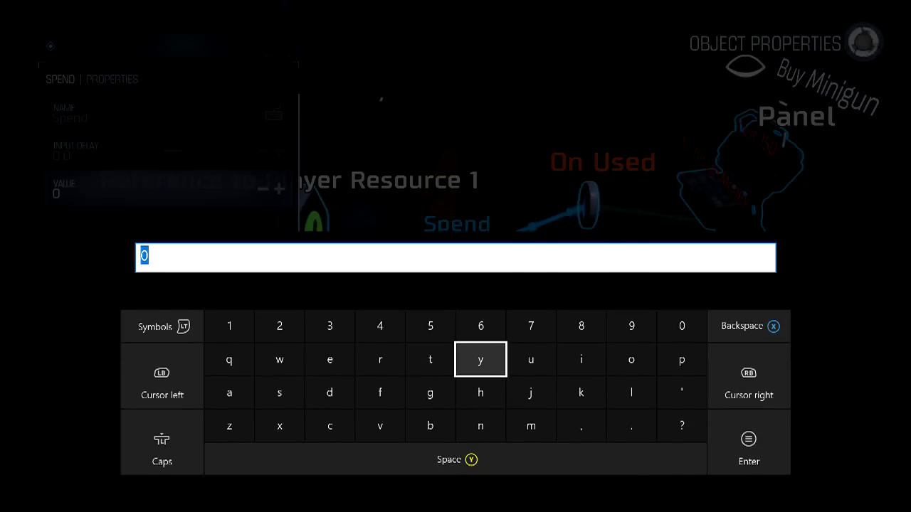
{"action": "type", "text": "150"}
{"action": "key", "text": "Return"}
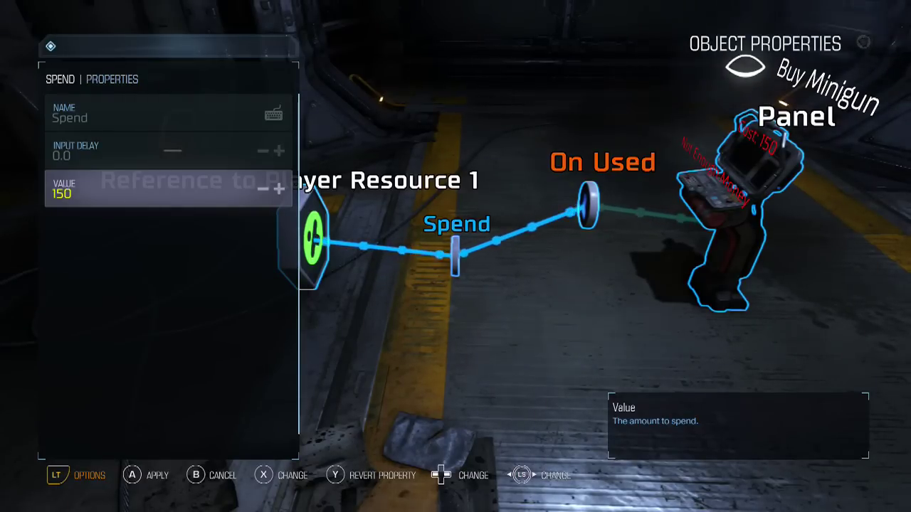
{"action": "key", "text": "a"}
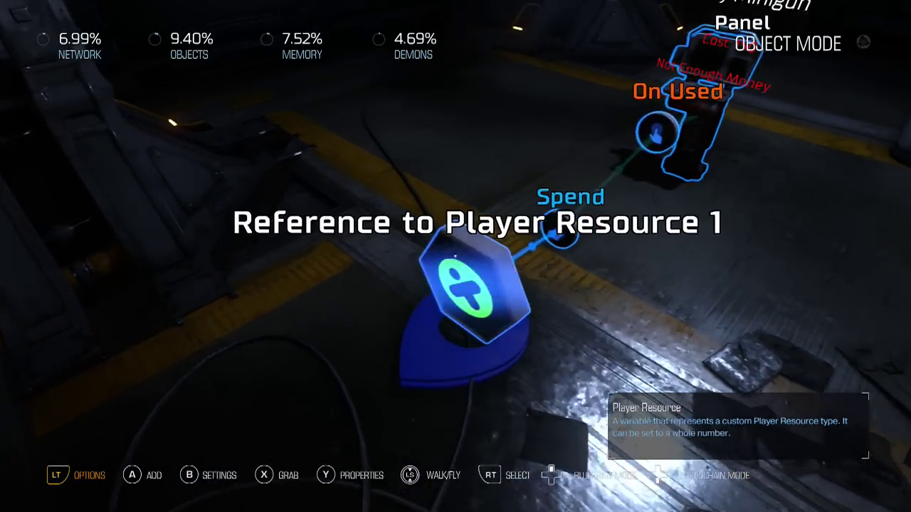
Link the resource reference's On Spend Player Resource Succeeded output to a new Spawn Weapon object from Spawners, using its Spawn Object input.
{"action": "key", "text": "a"}
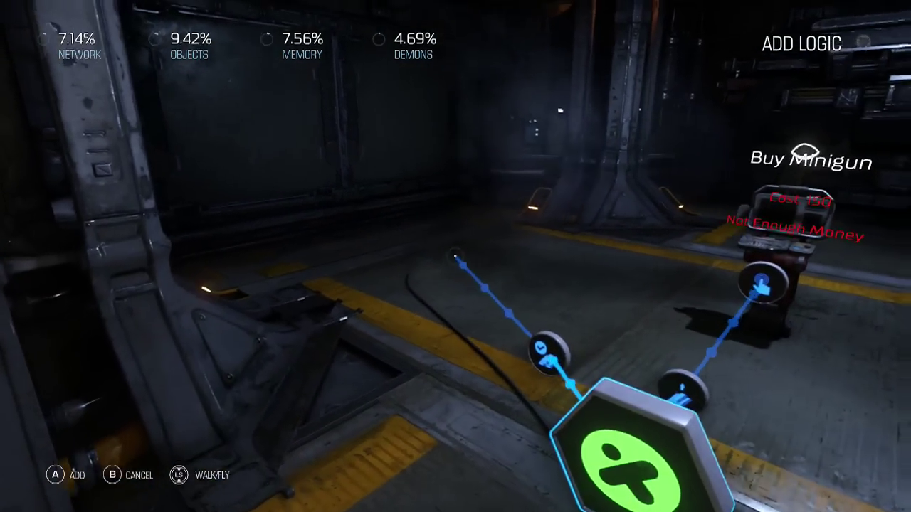
{"action": "key", "text": "Return"}
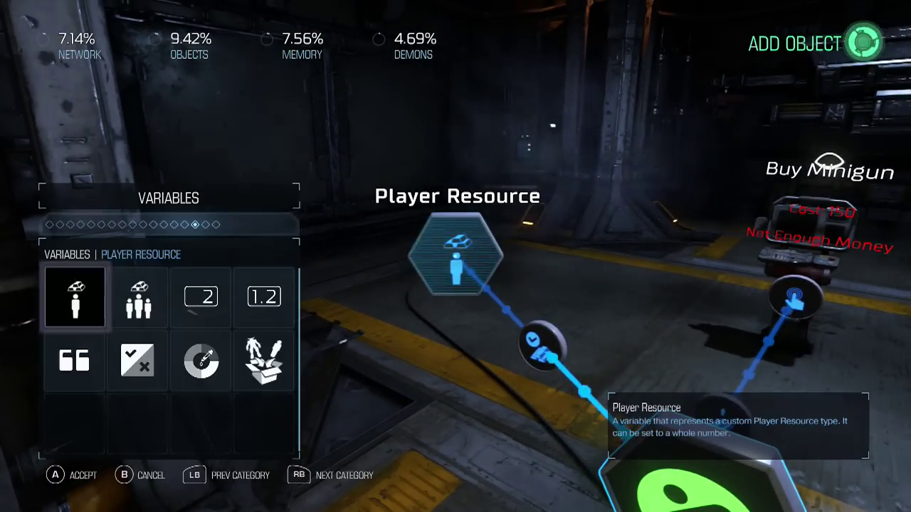
{"action": "key", "text": "e"}
{"action": "key", "text": "e"}
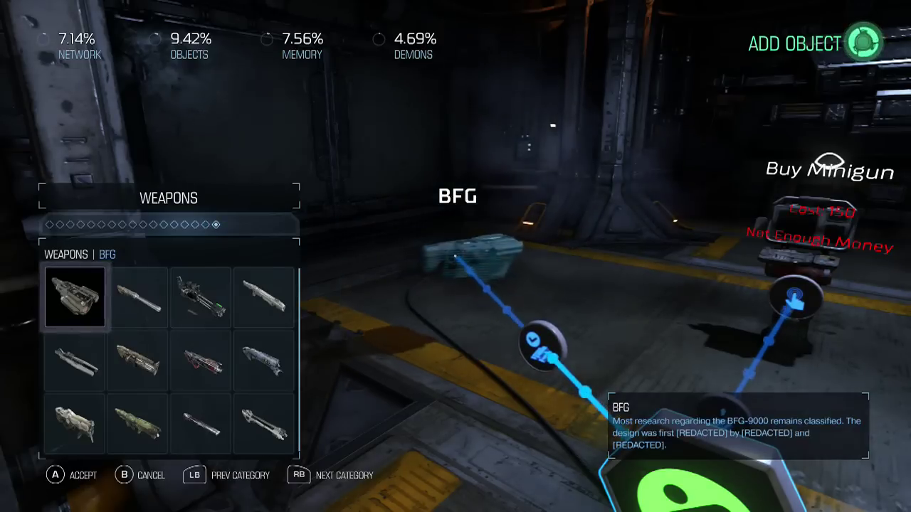
{"action": "key", "text": "q"}
{"action": "key", "text": "q"}
{"action": "key", "text": "q"}
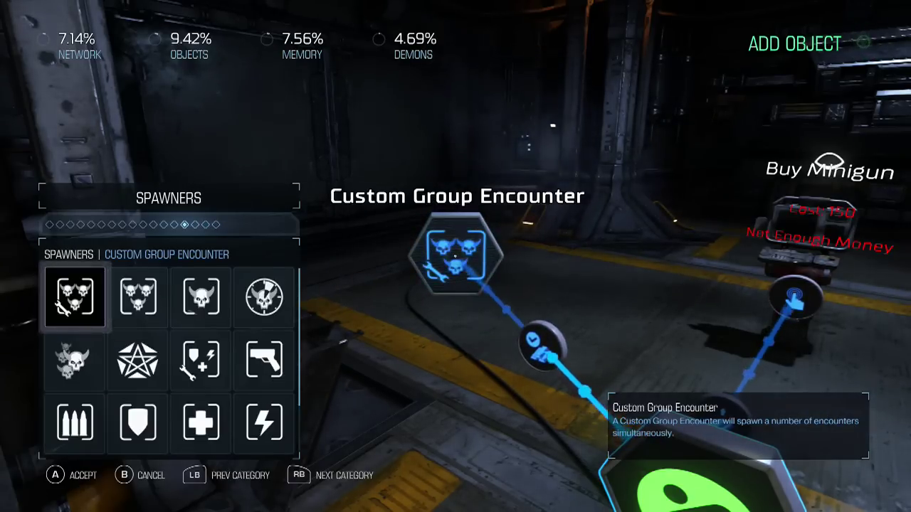
{"action": "key", "text": "Down"}
{"action": "key", "text": "Right"}
{"action": "key", "text": "Right"}
{"action": "key", "text": "Right"}
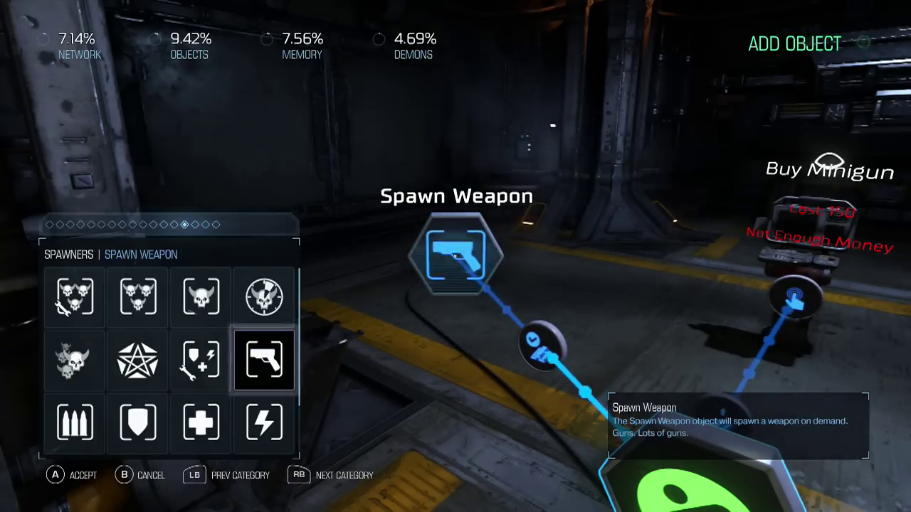
{"action": "key", "text": "Return"}
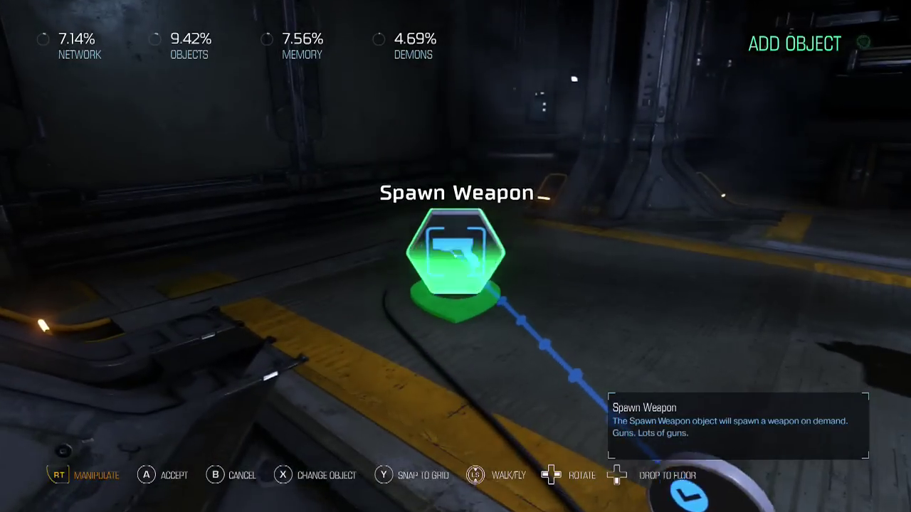
{"action": "key", "text": "Return"}
{"action": "key", "text": "Return"}
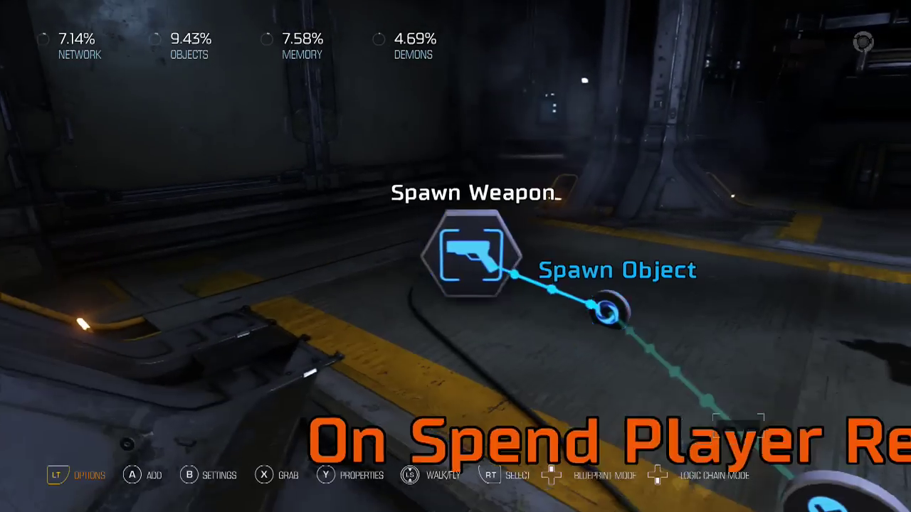
Check which weapon is set in the Spawn Weapon object's properties.
{"action": "key", "text": "y"}
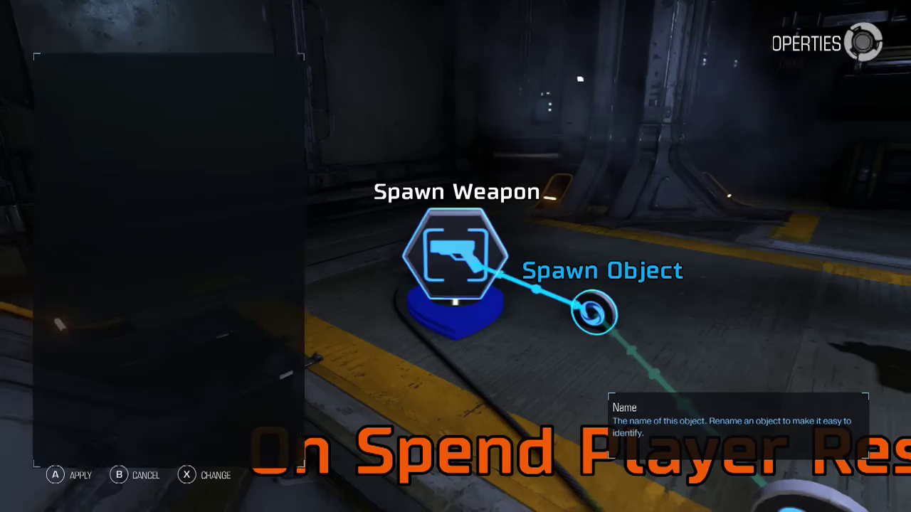
{"action": "key", "text": "Down"}
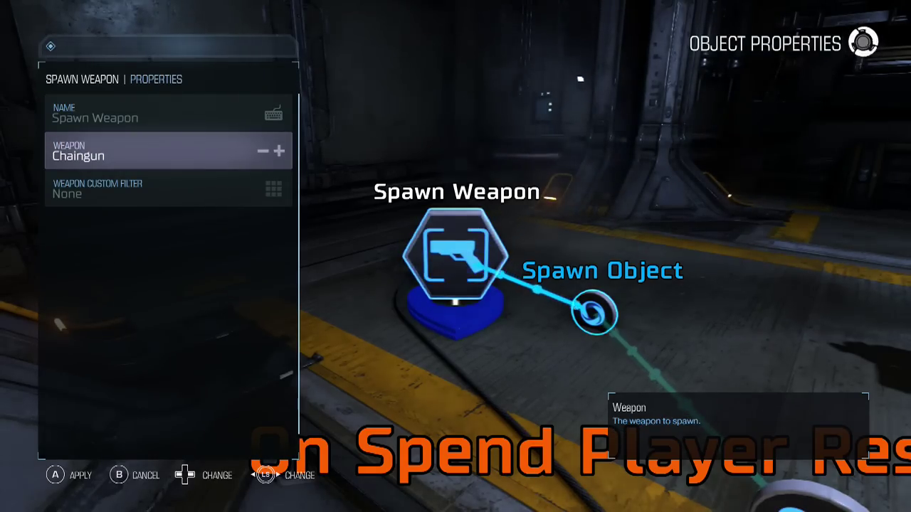
{"action": "key", "text": "Escape"}
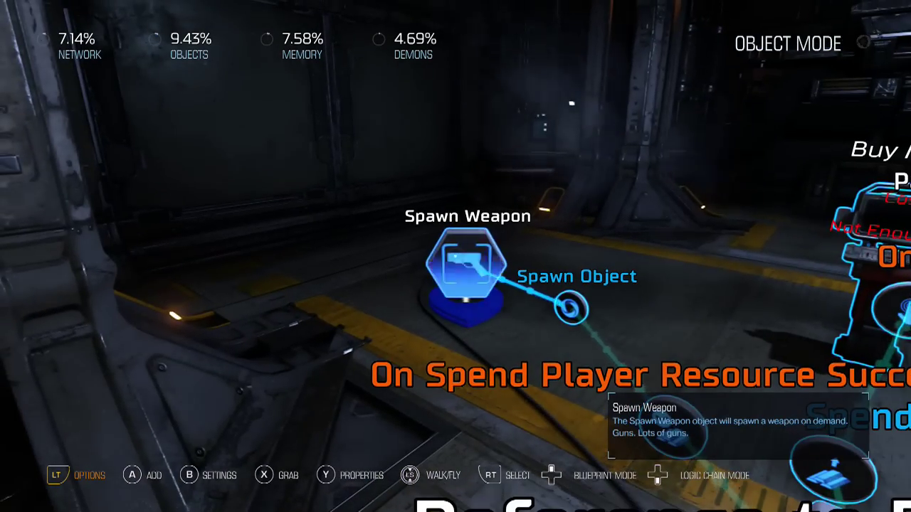
{"action": "left_click", "coordinate": [455, 256]}
{"action": "key", "text": "Escape"}
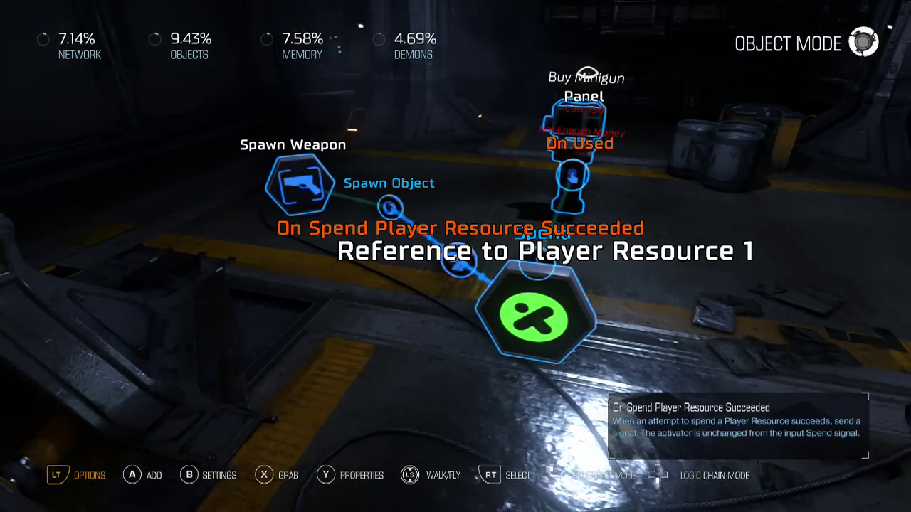
Link the resource reference's On Spend Player Resource Succeeded output to the panel, using its Disable Interactable input.
{"action": "left_click", "coordinate": [455, 256]}
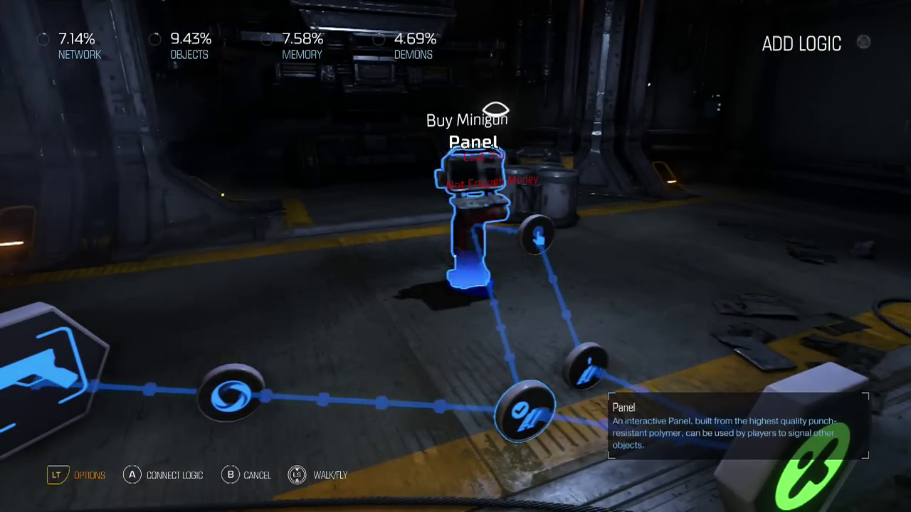
{"action": "left_click", "coordinate": [455, 256]}
{"action": "left_click", "coordinate": [406, 398]}
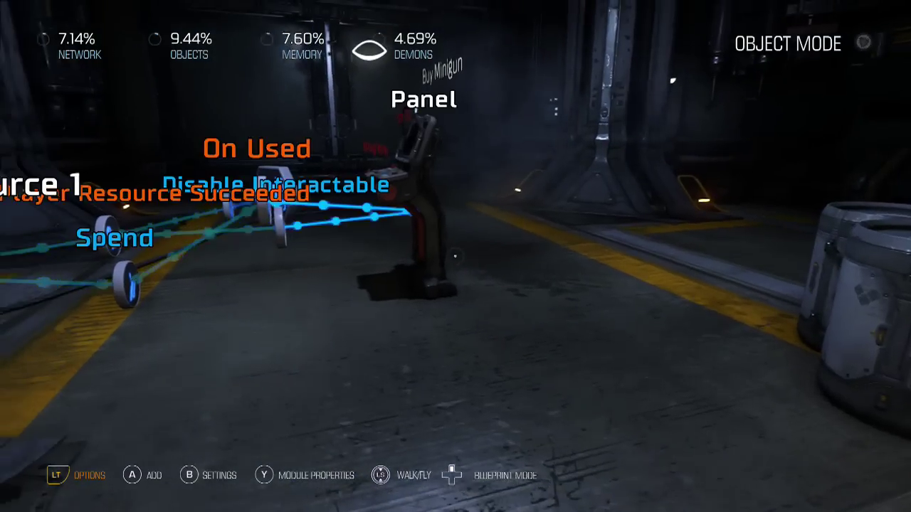
Check the Start Enabled and Allow Reuse settings in the panel's properties.
{"action": "key", "text": "y"}
{"action": "key", "text": "Down"}
{"action": "key", "text": "Down"}
{"action": "key", "text": "Down"}
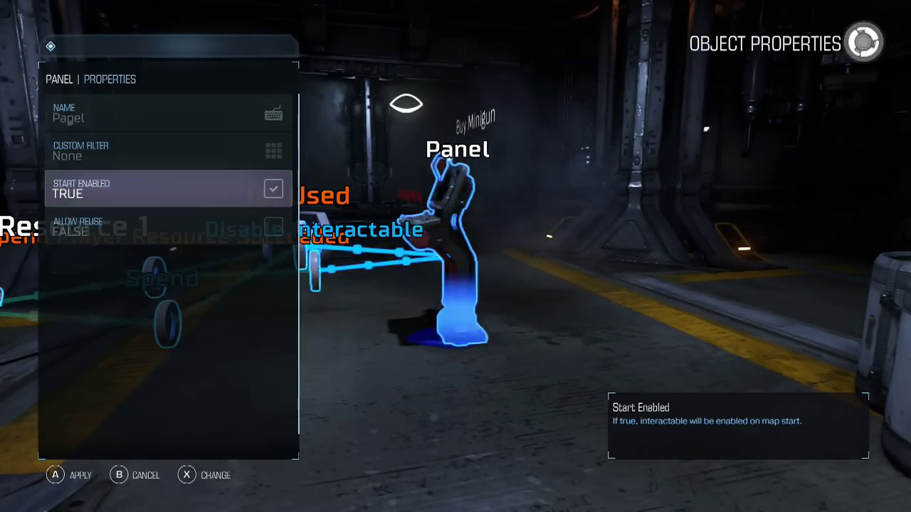
{"action": "key", "text": "Escape"}
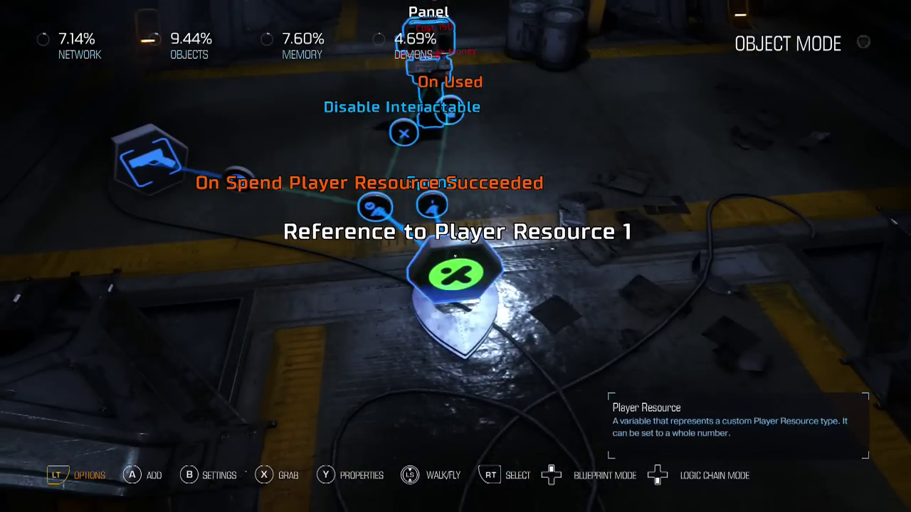
Link On Spend Player Resource Failed to the Not Enough Money world text's Show input, and pin the Failed node clear of the other nodes.
{"action": "key", "text": "Return"}
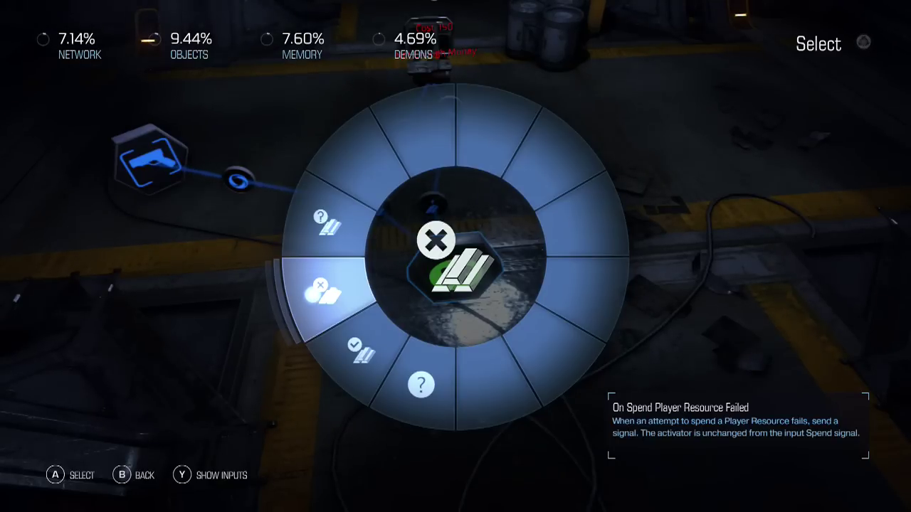
{"action": "key", "text": "Return"}
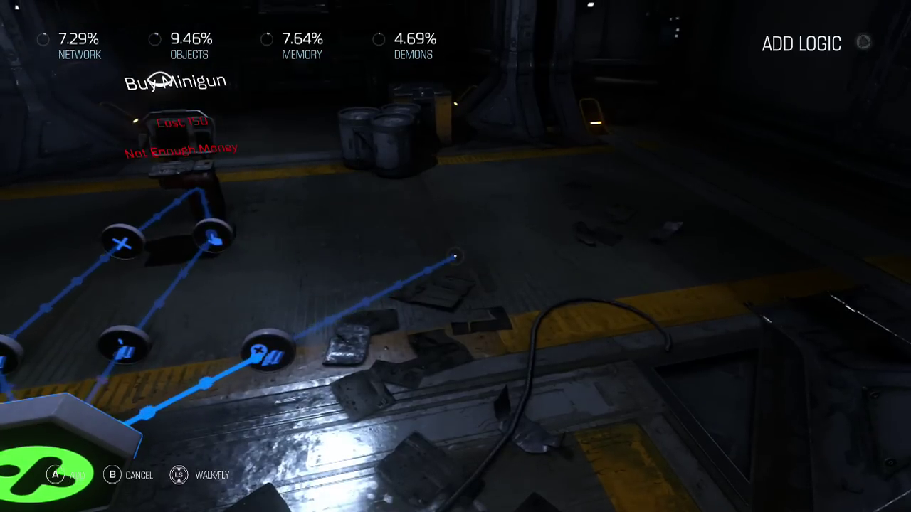
{"action": "key", "text": "y"}
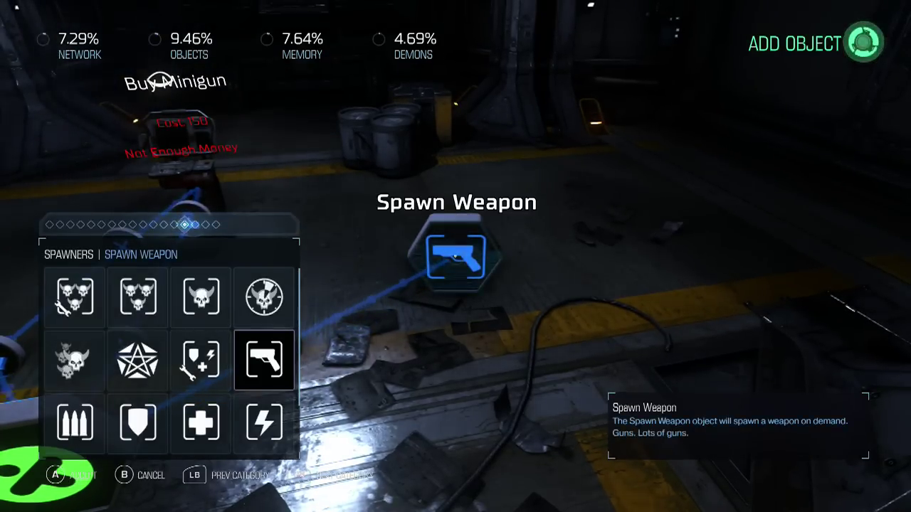
{"action": "key", "text": "a"}
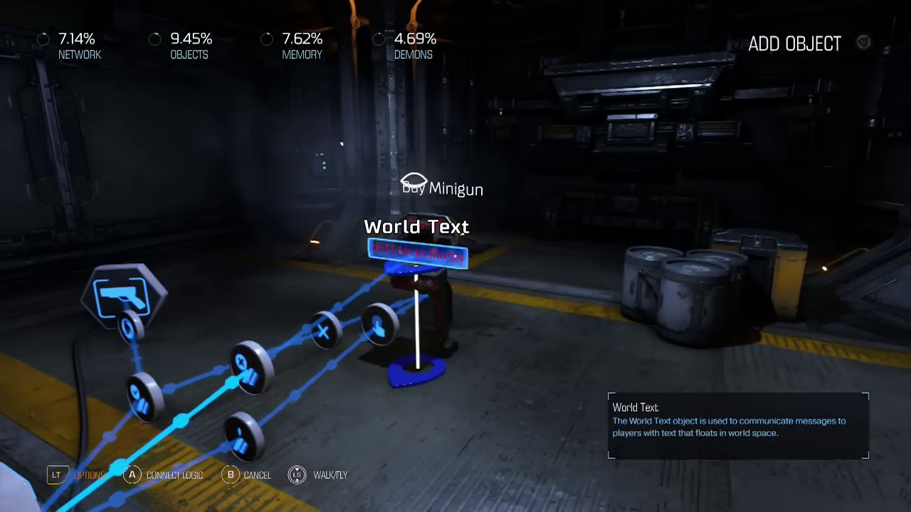
{"action": "key", "text": "a"}
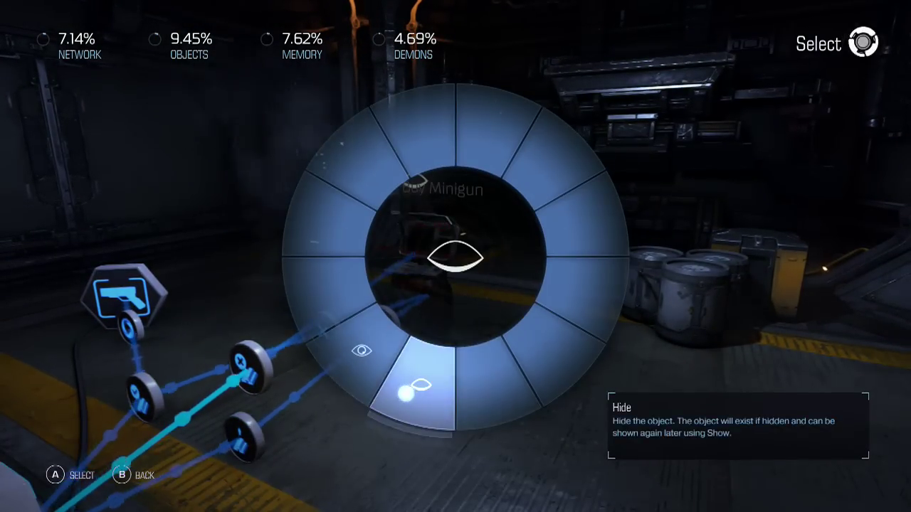
{"action": "key", "text": "a"}
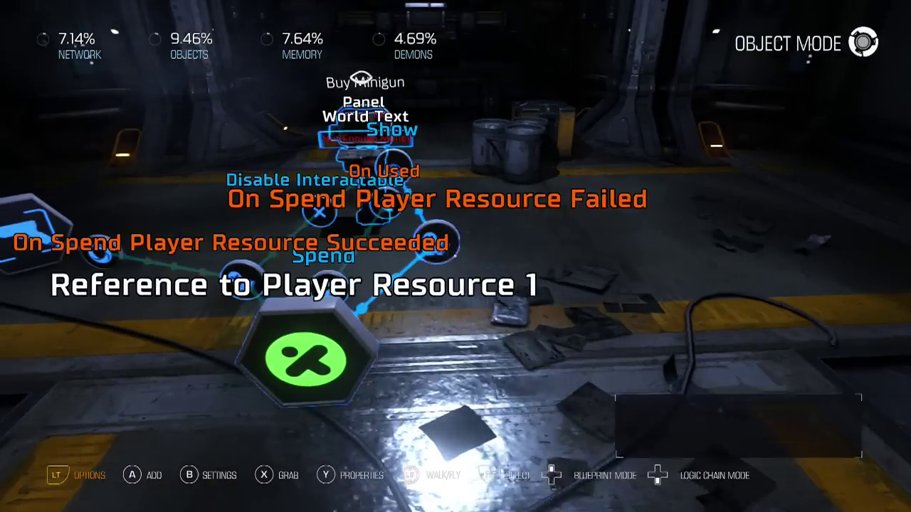
{"action": "key", "text": "a"}
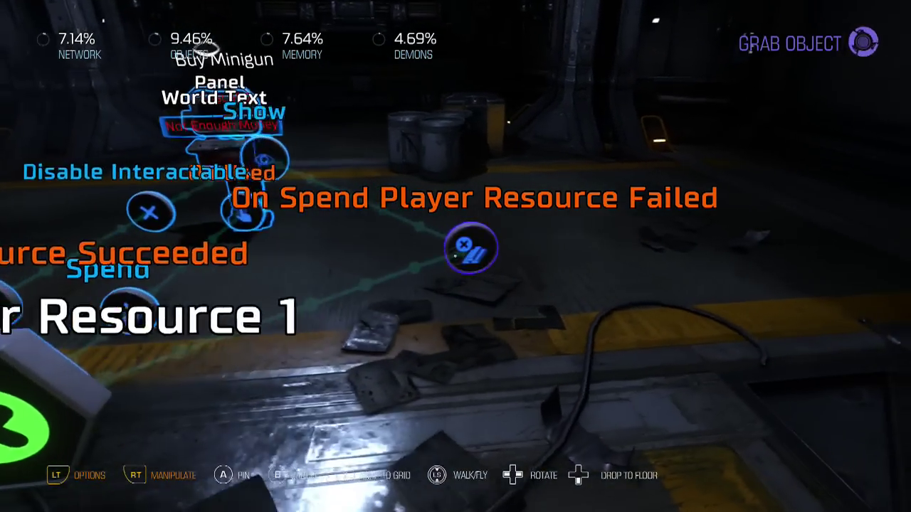
{"action": "key", "text": "a"}
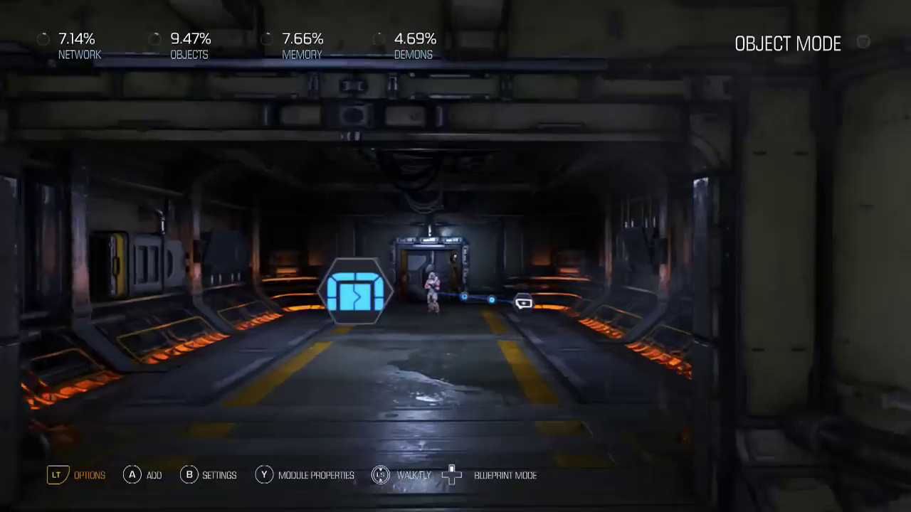
Start a play test of the map and go to the Buy Minigun panel without any money.
{"action": "key", "text": "Escape"}
{"action": "key", "text": "Down"}
{"action": "key", "text": "Down"}
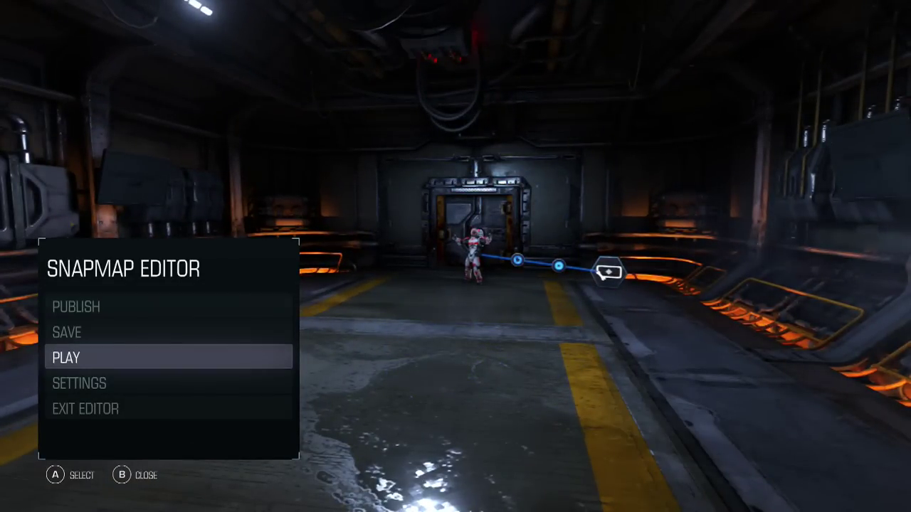
{"action": "key", "text": "Return"}
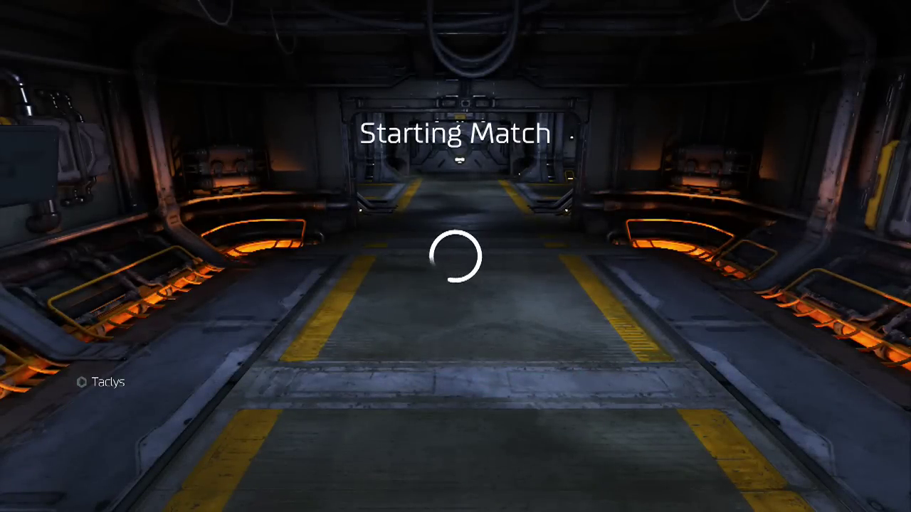
{"action": "key", "text": "w"}
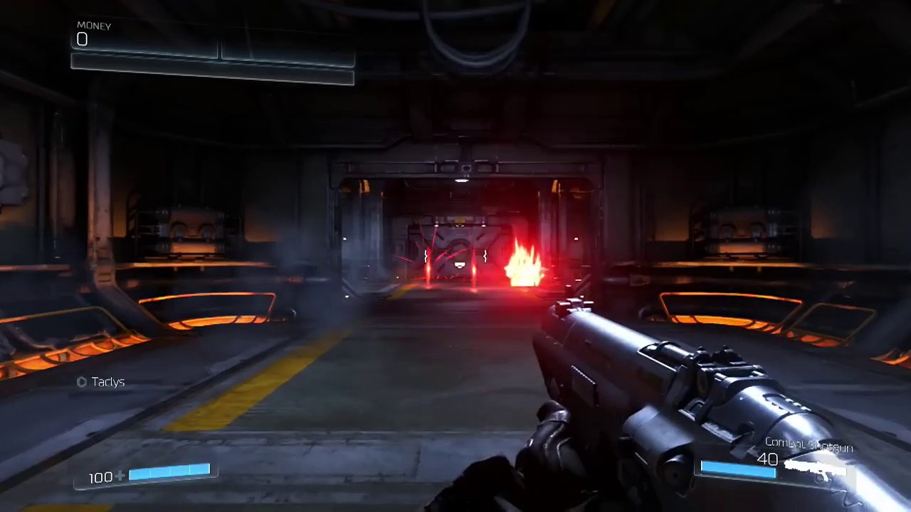
{"action": "key", "text": "w"}
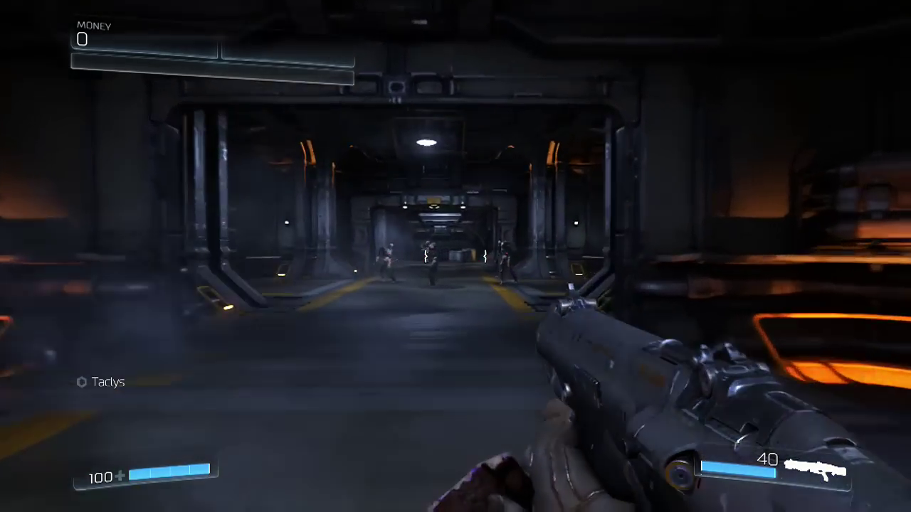
{"action": "key", "text": "w"}
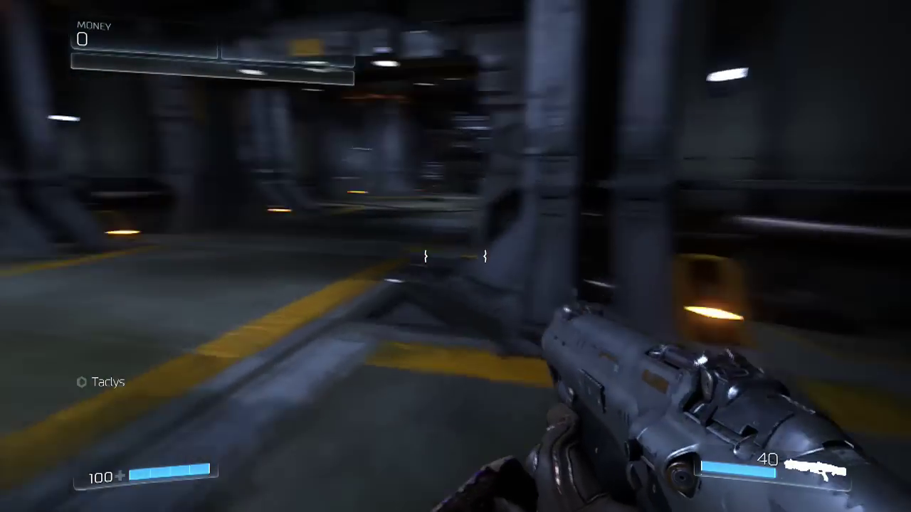
{"action": "key", "text": "w"}
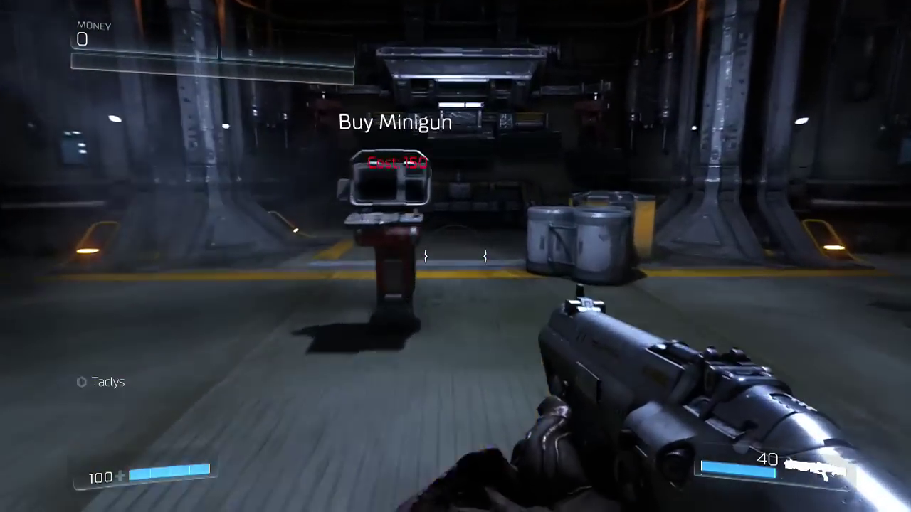
Test buying the minigun at the panel and using it, and return to the SnapMap editor.
{"action": "key", "text": "x"}
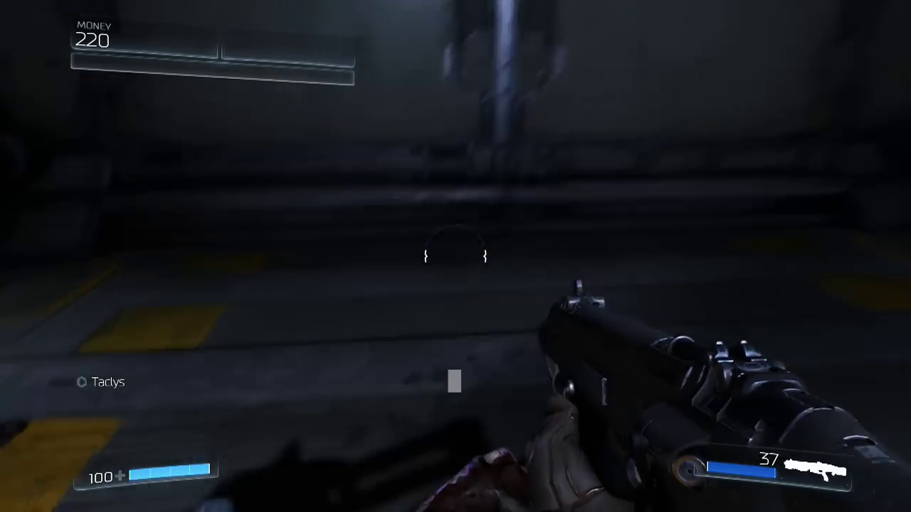
{"action": "key", "text": "w"}
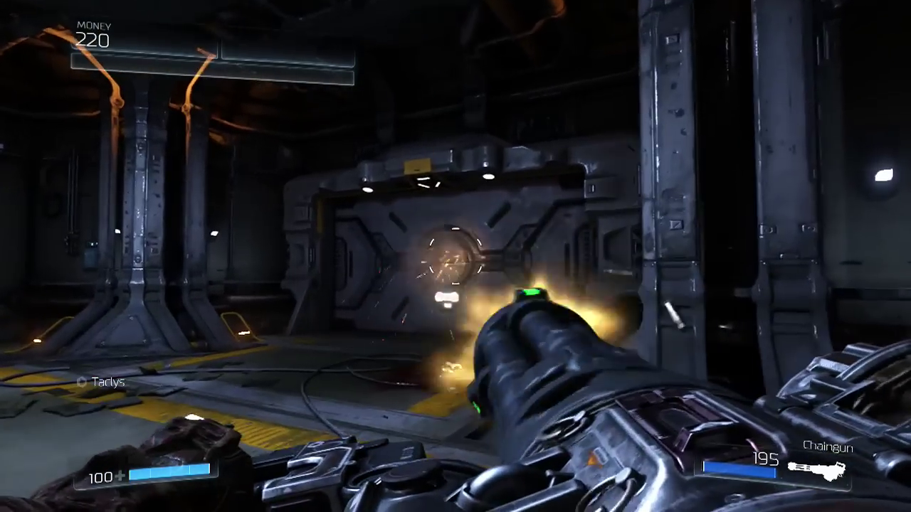
{"action": "key", "text": "w"}
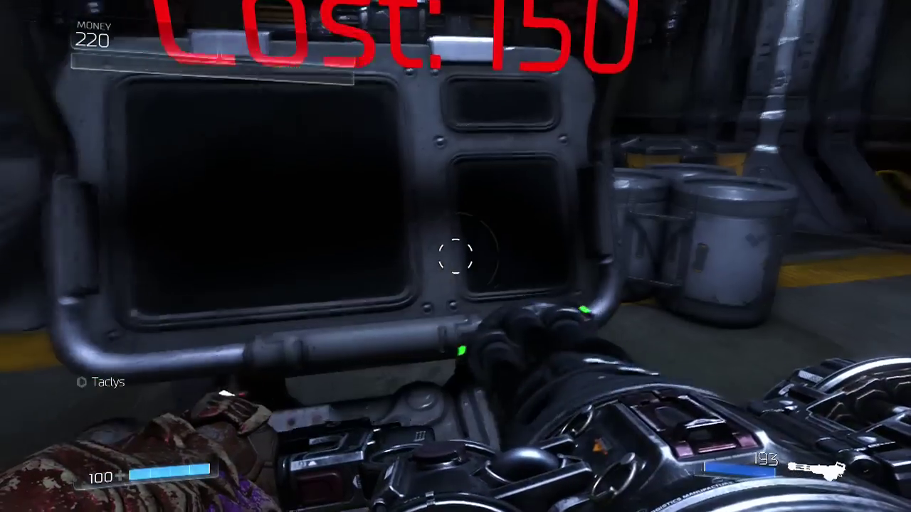
{"action": "key", "text": "2"}
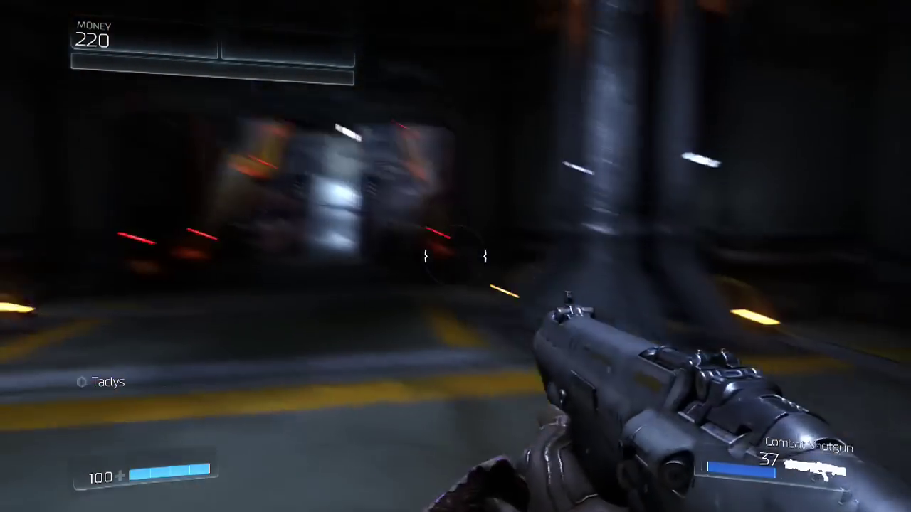
{"action": "key", "text": "Escape"}
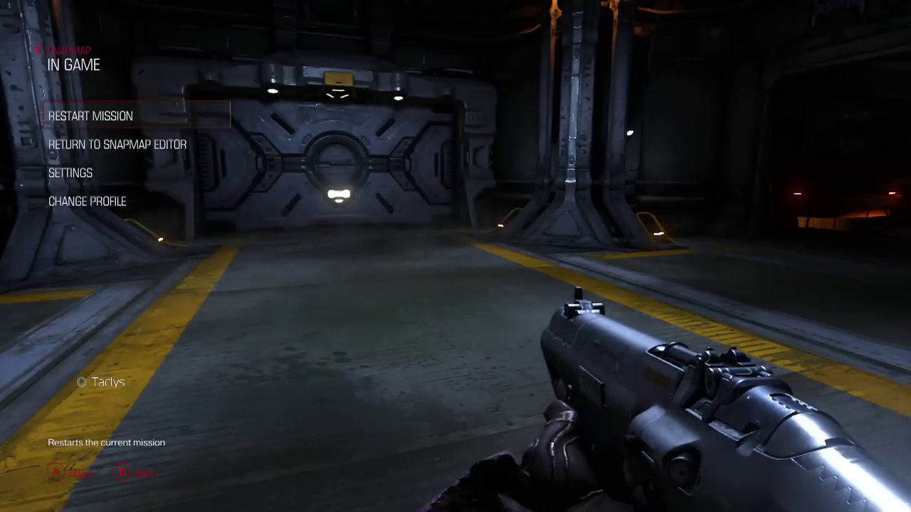
{"action": "key", "text": "Return"}
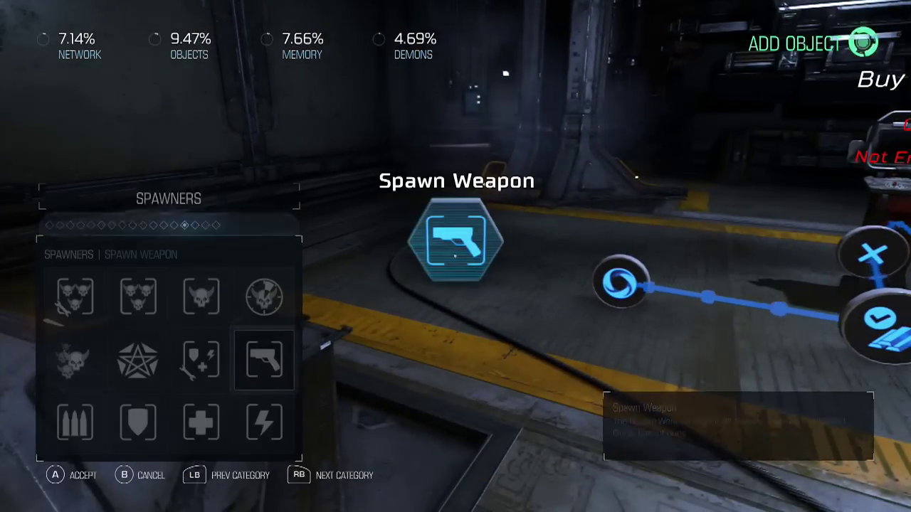
Place a Spawn Ammo object from Spawners beside the Spawn Object node and link the two.
{"action": "key", "text": "Left"}
{"action": "key", "text": "Down"}
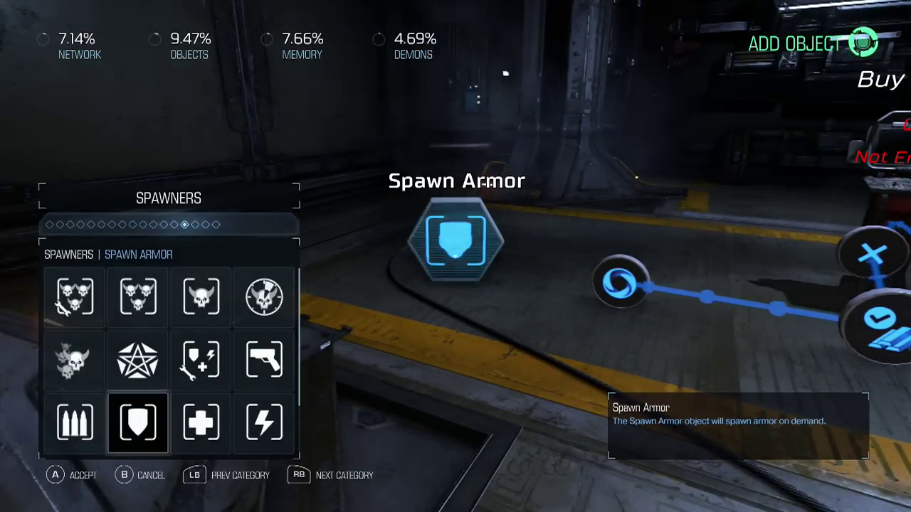
{"action": "key", "text": "Return"}
{"action": "key", "text": "Return"}
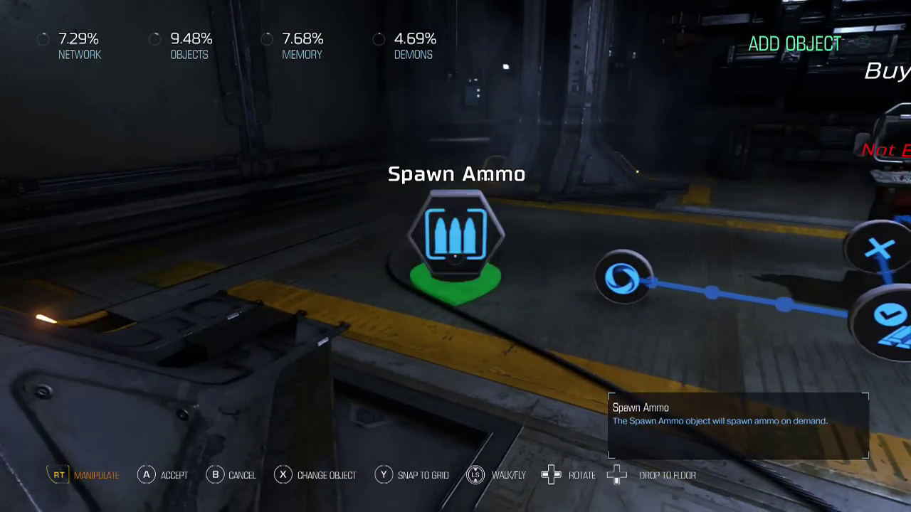
{"action": "key", "text": "Escape"}
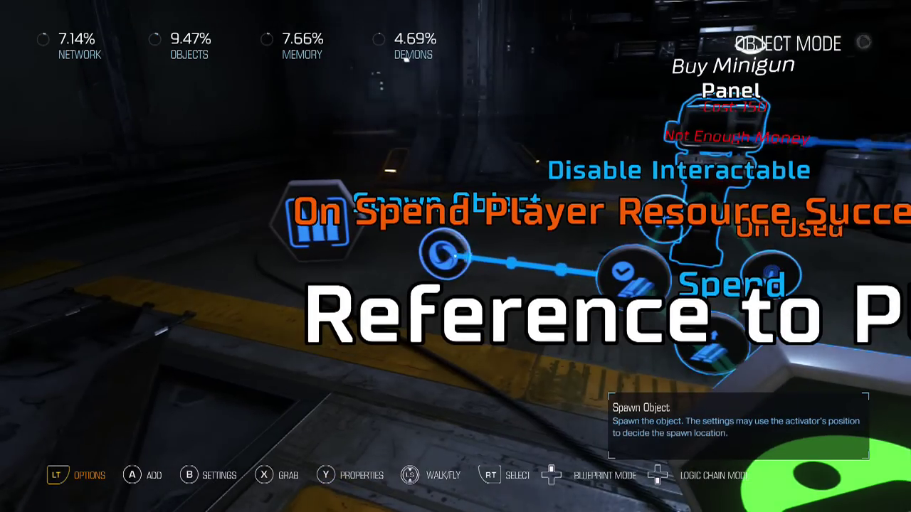
{"action": "left_click", "coordinate": [456, 256]}
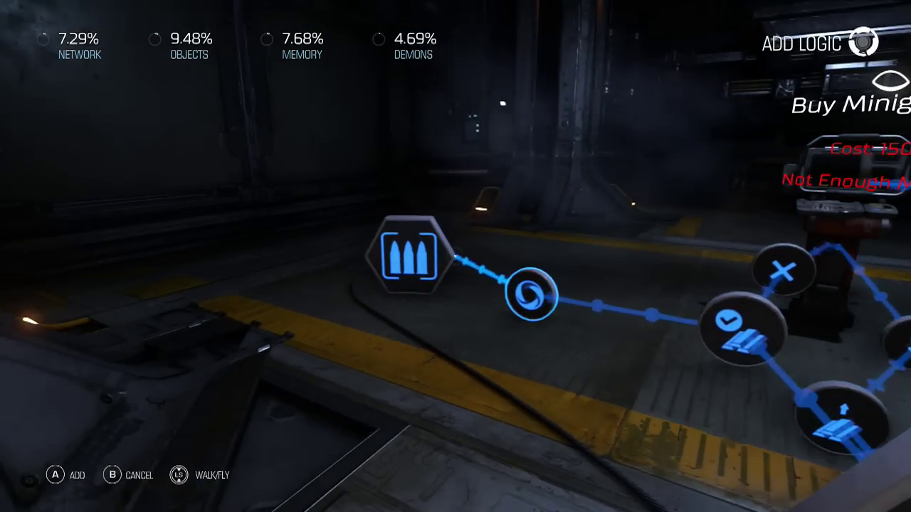
{"action": "left_click", "coordinate": [456, 256]}
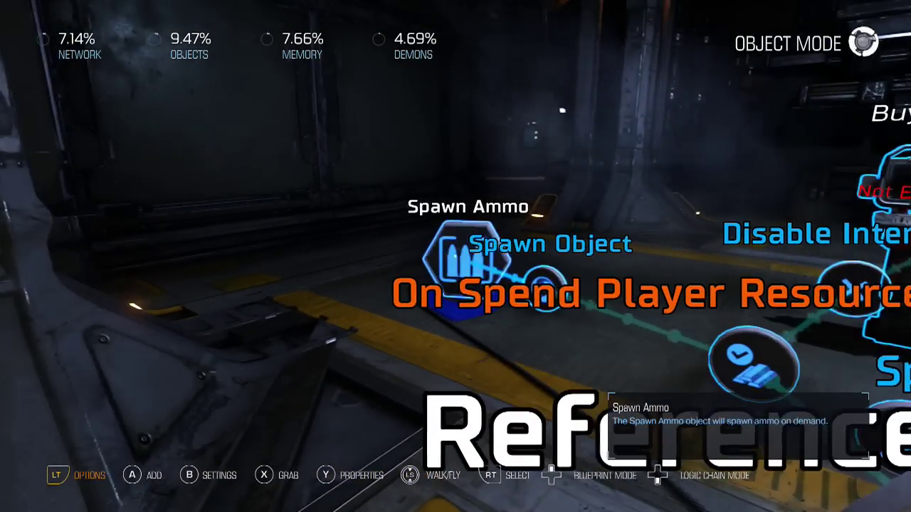
Check the ammo type and custom filter in the Spawn Ammo object's properties.
{"action": "key", "text": "y"}
{"action": "key", "text": "Down"}
{"action": "key", "text": "Down"}
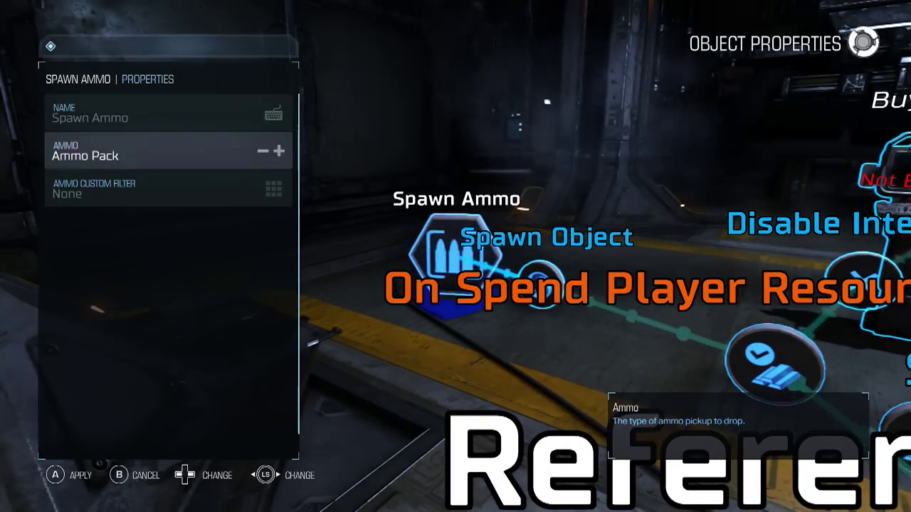
{"action": "key", "text": "Up"}
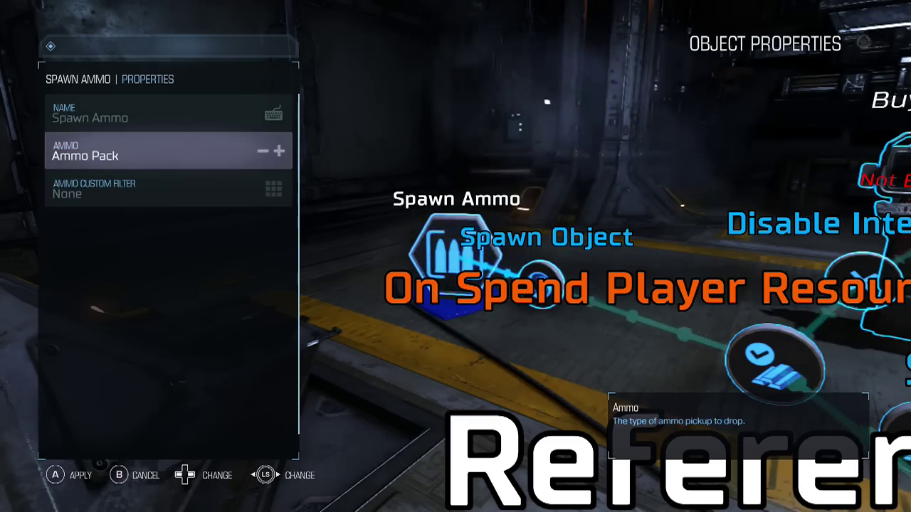
{"action": "key", "text": "b"}
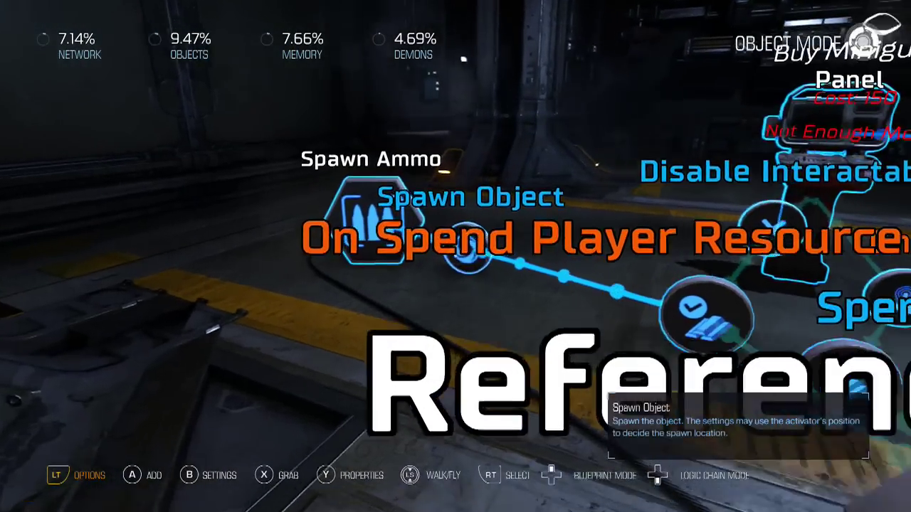
Open the Spawn Object node's properties at the Spawn Location setting.
{"action": "key", "text": "y"}
{"action": "key", "text": "Down"}
{"action": "key", "text": "Down"}
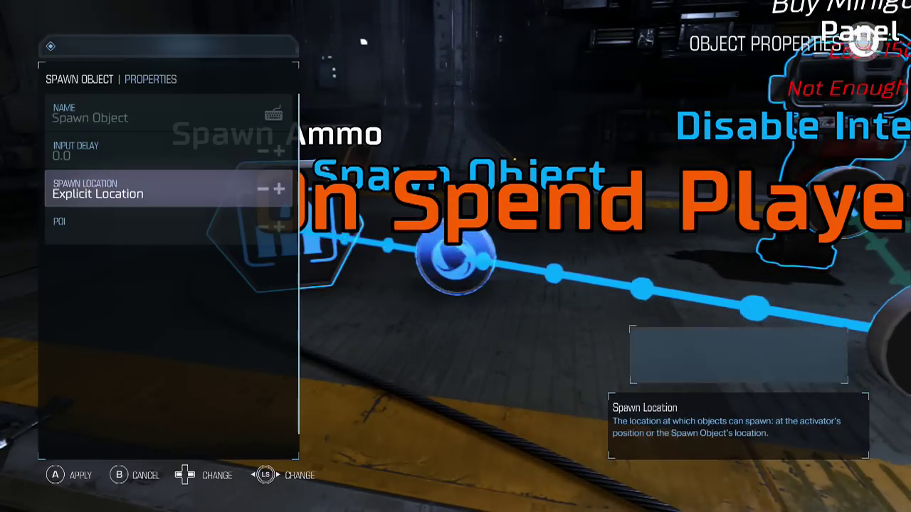